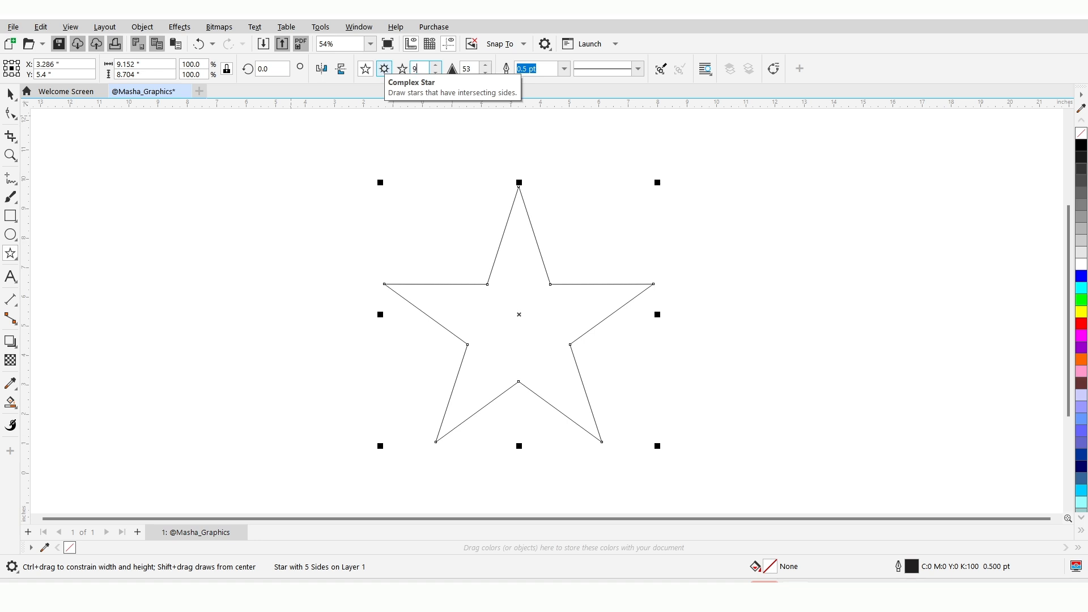
- Give the star nine points and move it up and to the left on the canvas
{"action": "key", "text": "Return"}
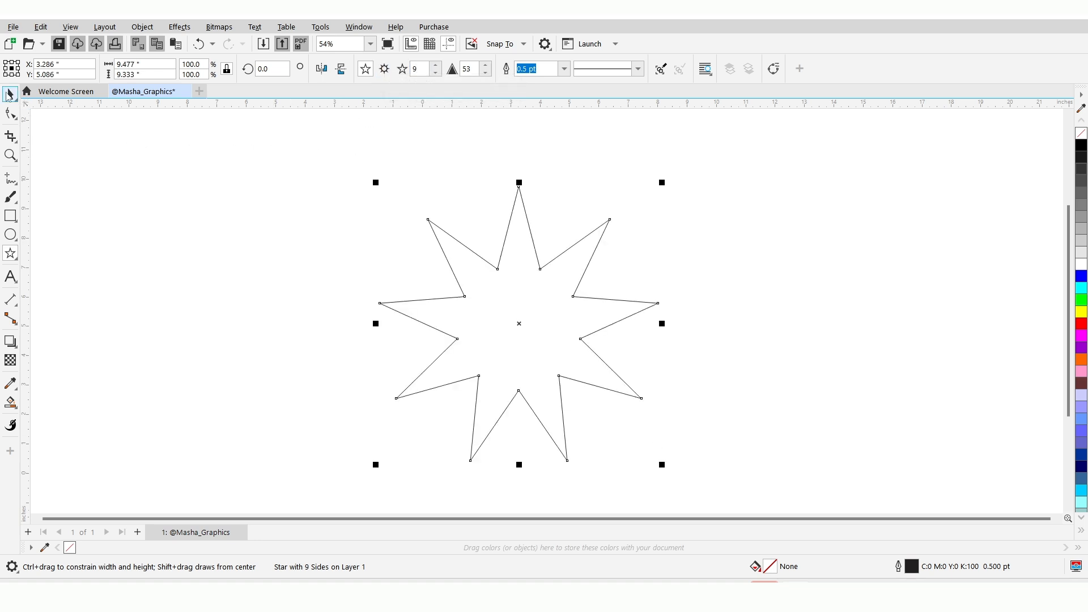
{"action": "left_click", "coordinate": [9, 94]}
{"action": "left_click_drag", "start_coordinate": [488, 311], "coordinate": [456, 277]}
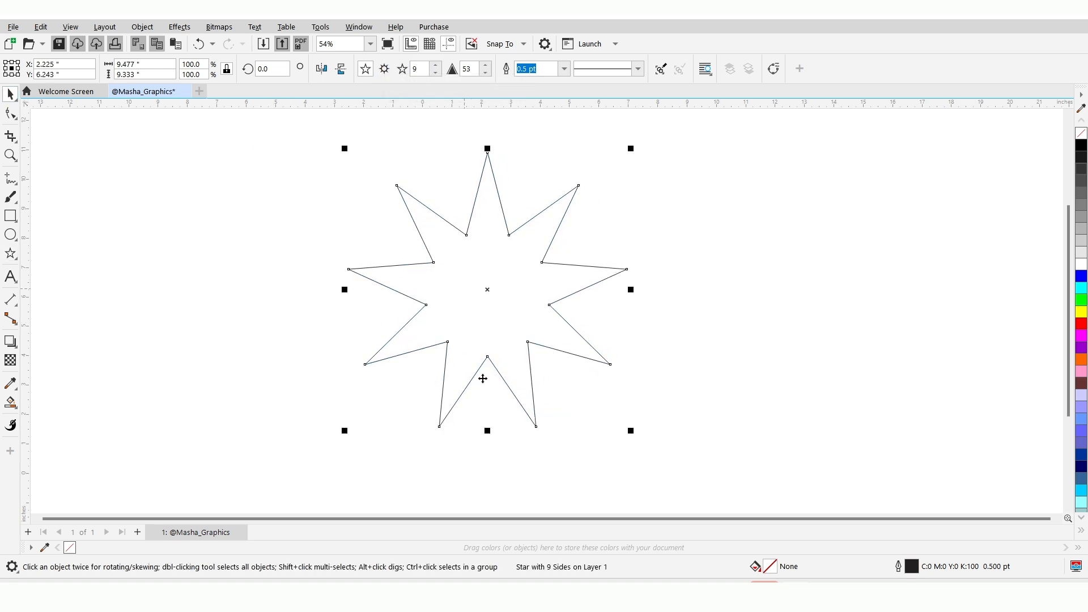
{"action": "left_click", "coordinate": [285, 197]}
- Draw two straight Freehand lines across the star, joining the lower-left inner corner to the upper-right one, and the upper-left one to the lower-right one
{"action": "left_click", "coordinate": [19, 183]}
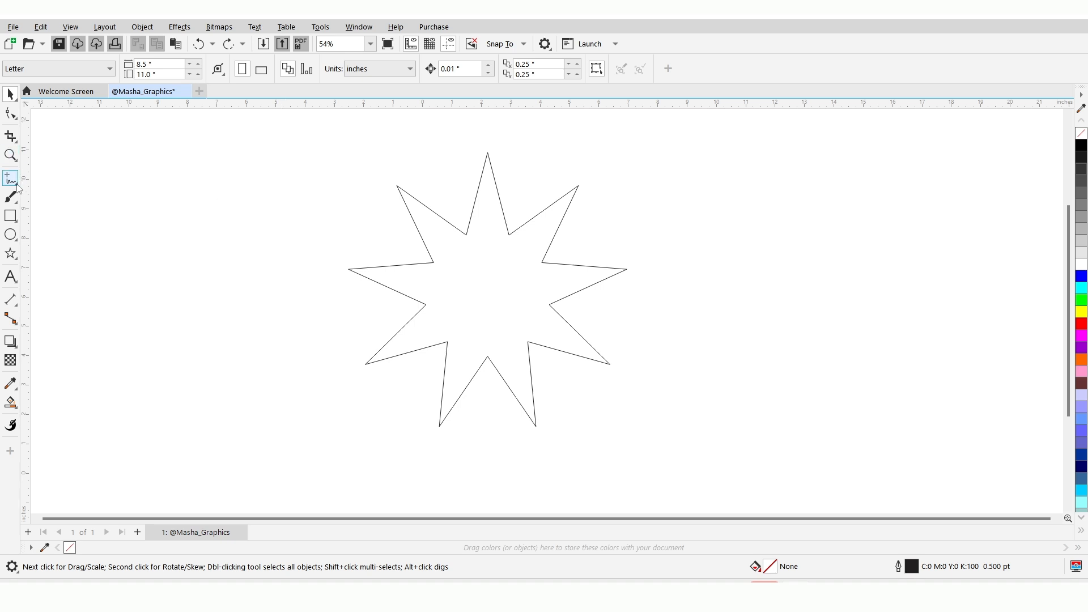
{"action": "left_click", "coordinate": [57, 179]}
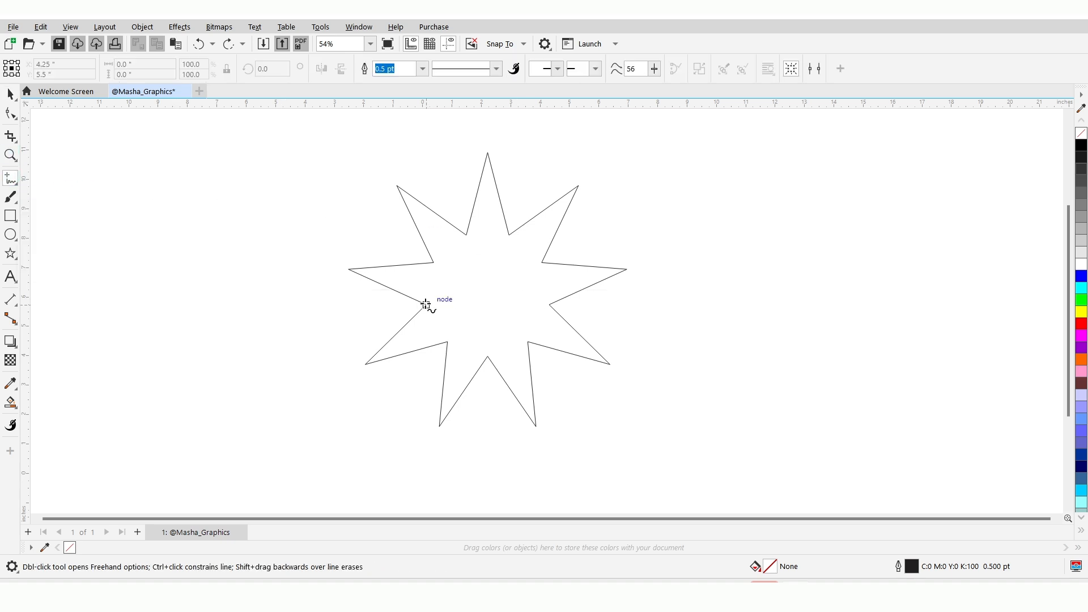
{"action": "left_click", "coordinate": [427, 306]}
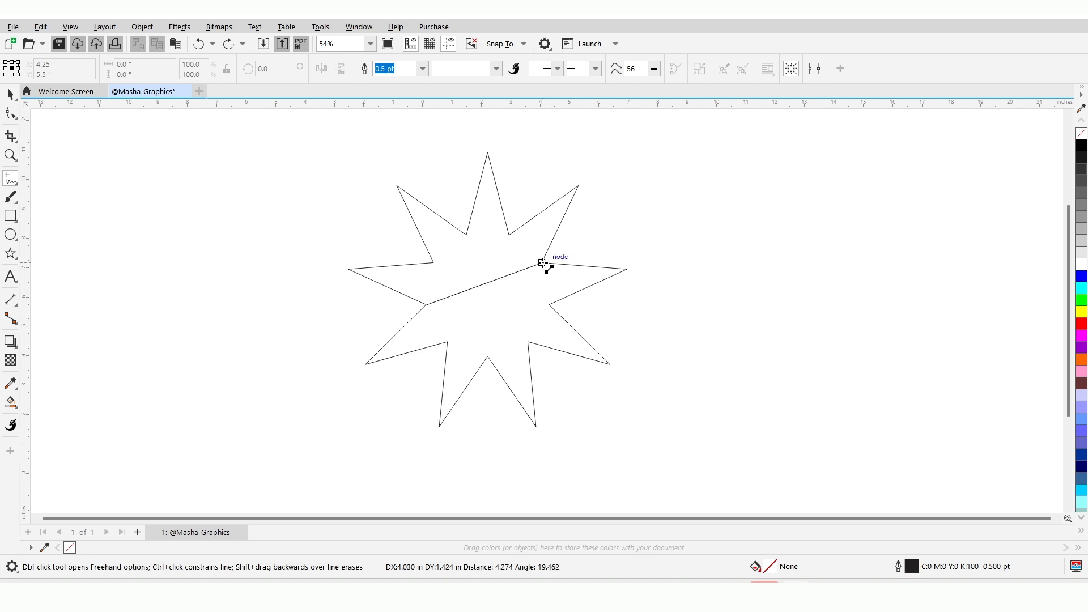
{"action": "left_click", "coordinate": [542, 262]}
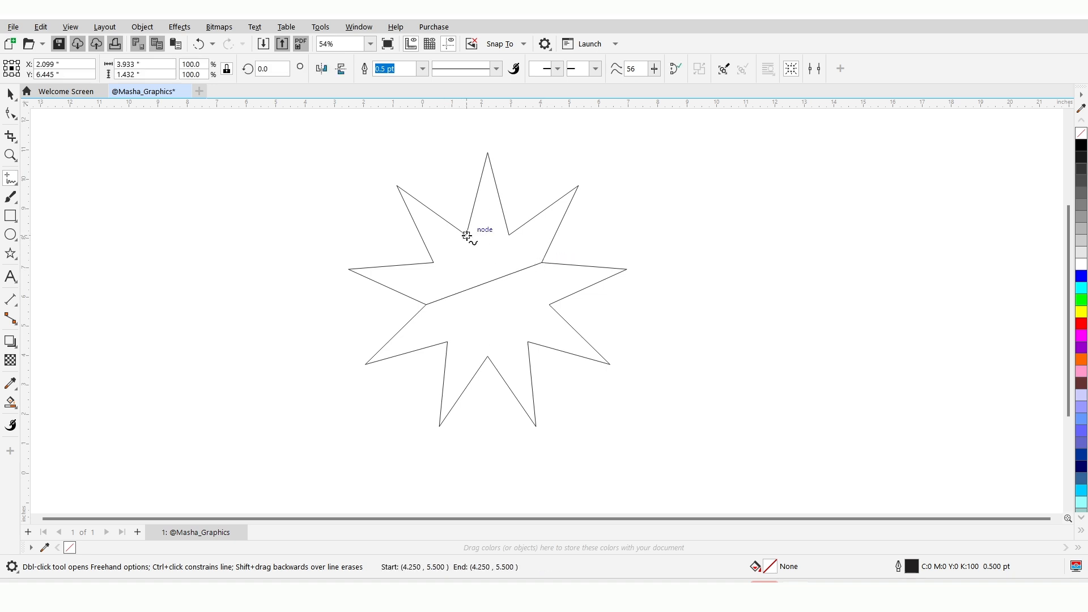
{"action": "left_click", "coordinate": [551, 306]}
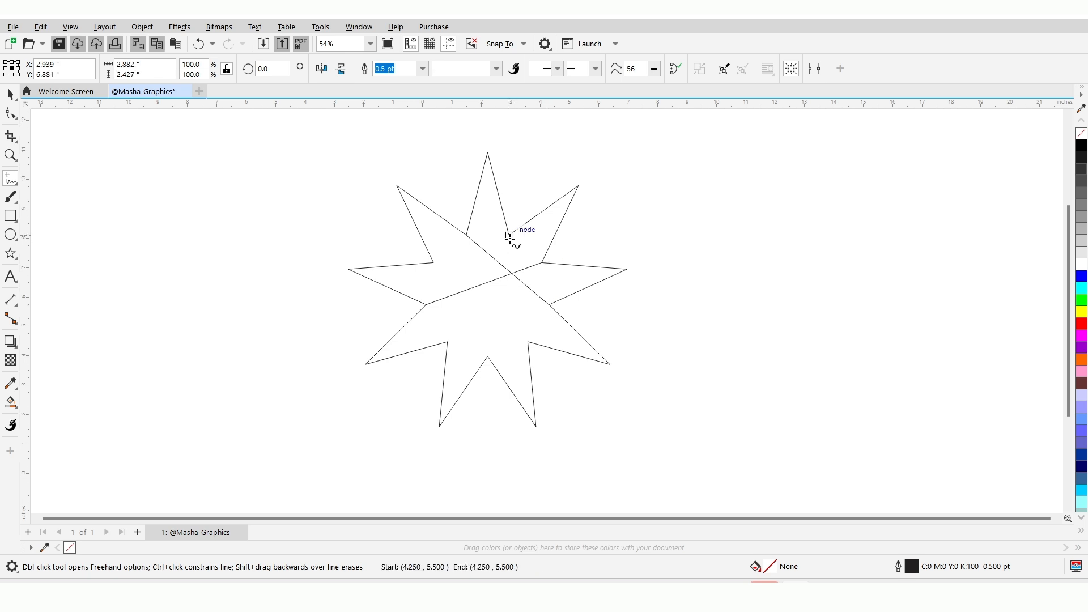
- Draw three more straight lines down through the star: two between opposite inner corners and one from the lower-right inner corner to the upper-left tip
{"action": "left_click", "coordinate": [509, 235]}
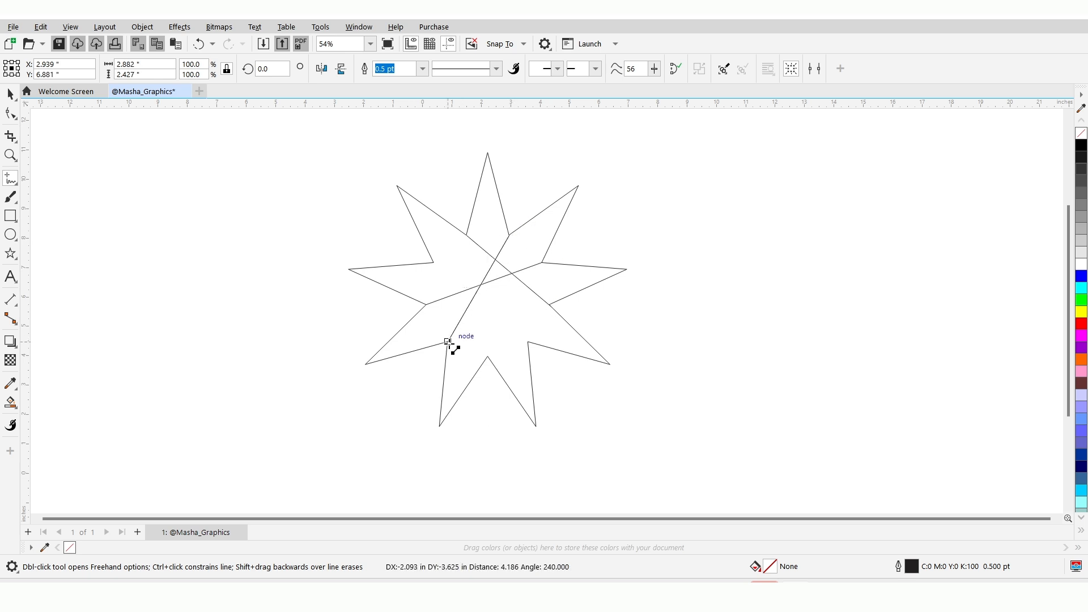
{"action": "left_click", "coordinate": [449, 342]}
{"action": "left_click", "coordinate": [433, 263]}
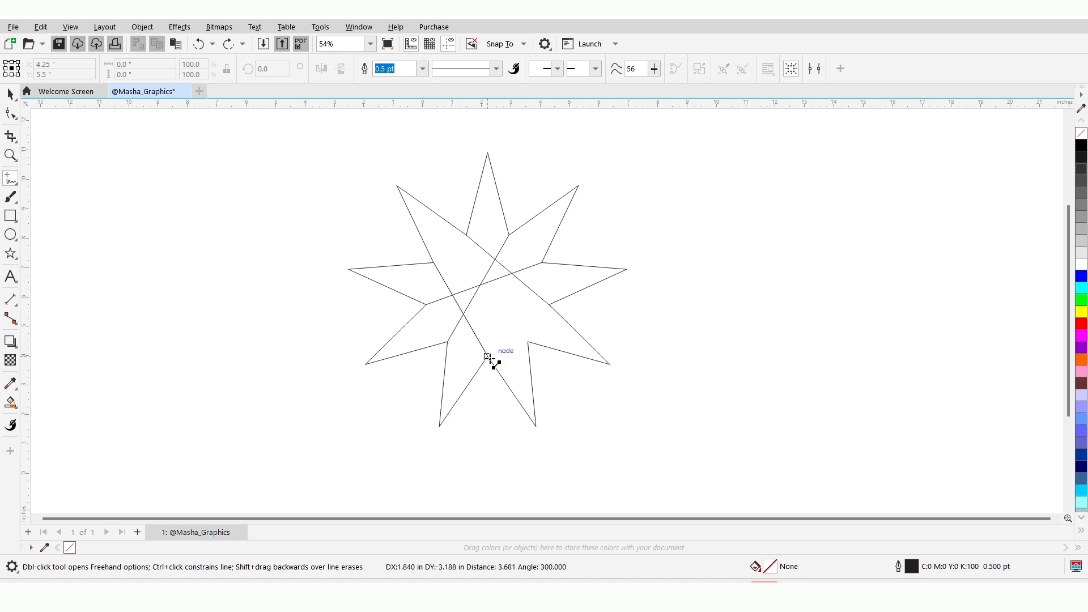
{"action": "left_click", "coordinate": [488, 357]}
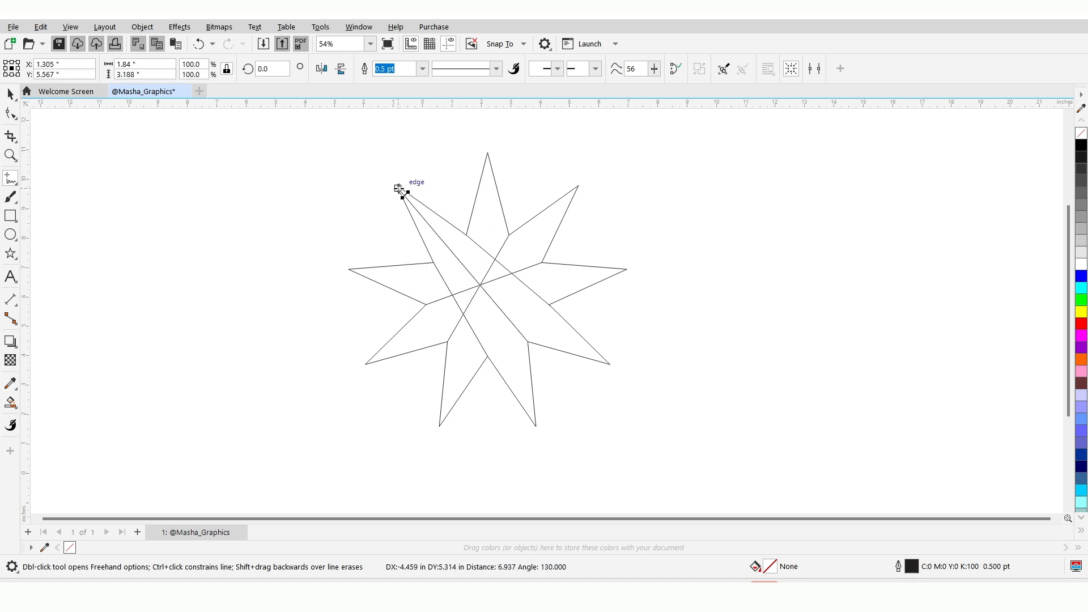
{"action": "left_click", "coordinate": [398, 187]}
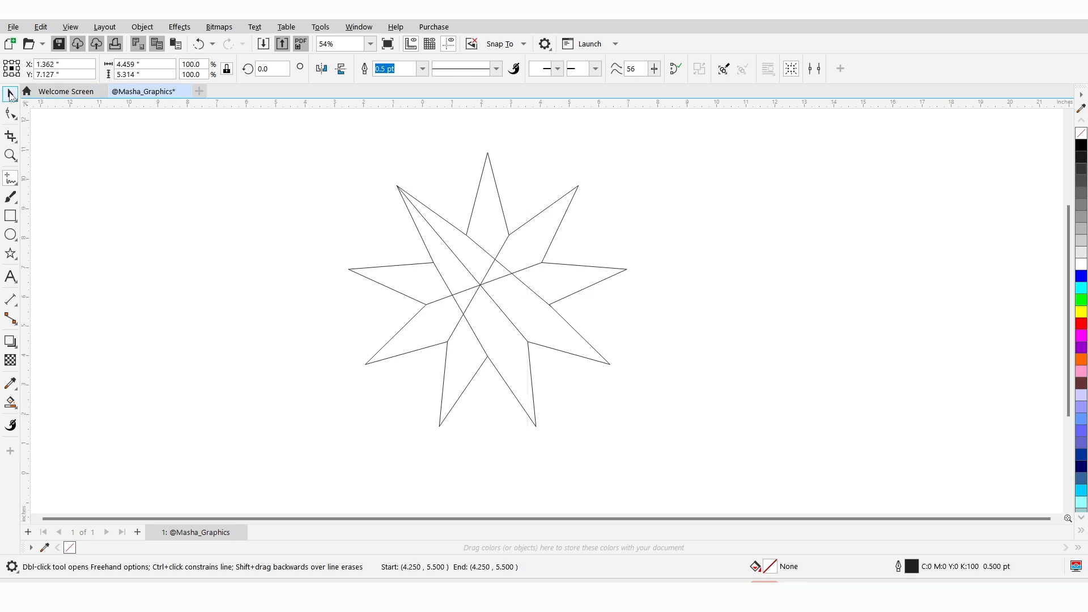
{"action": "key", "text": "space"}
{"action": "left_click", "coordinate": [177, 284]}
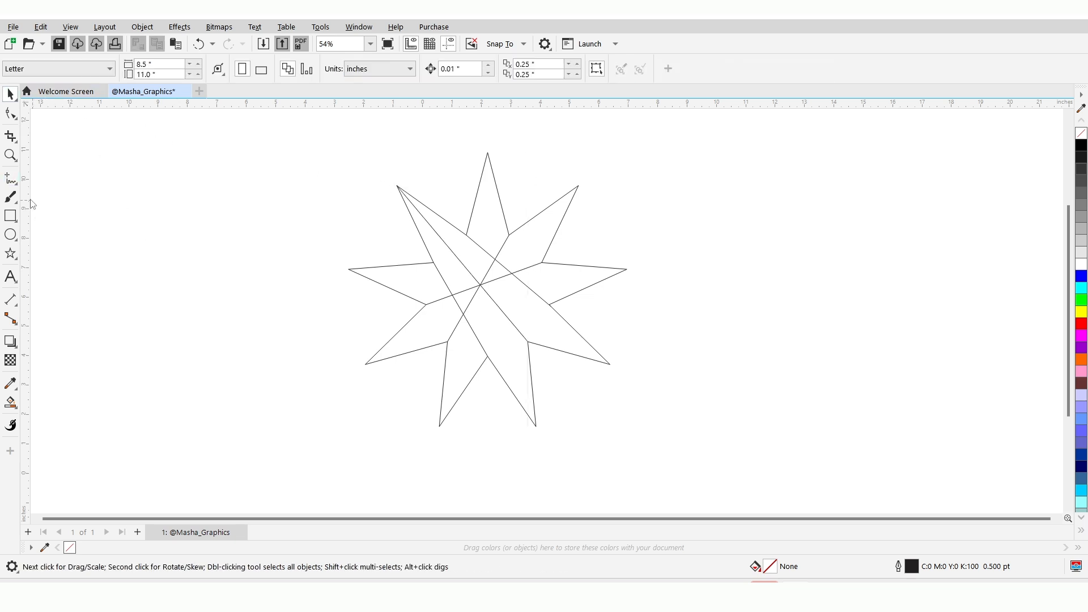
- Remove the line segments crossing the star's upper area with Virtual Segment Delete, leaving one open region along its upper points
{"action": "left_click", "coordinate": [17, 142]}
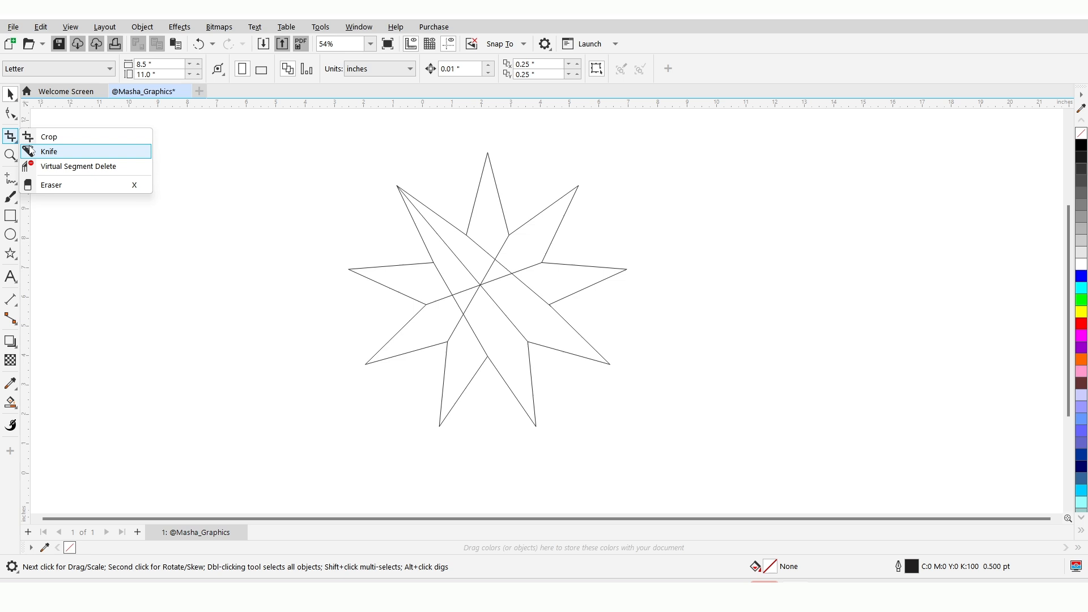
{"action": "left_click", "coordinate": [57, 164]}
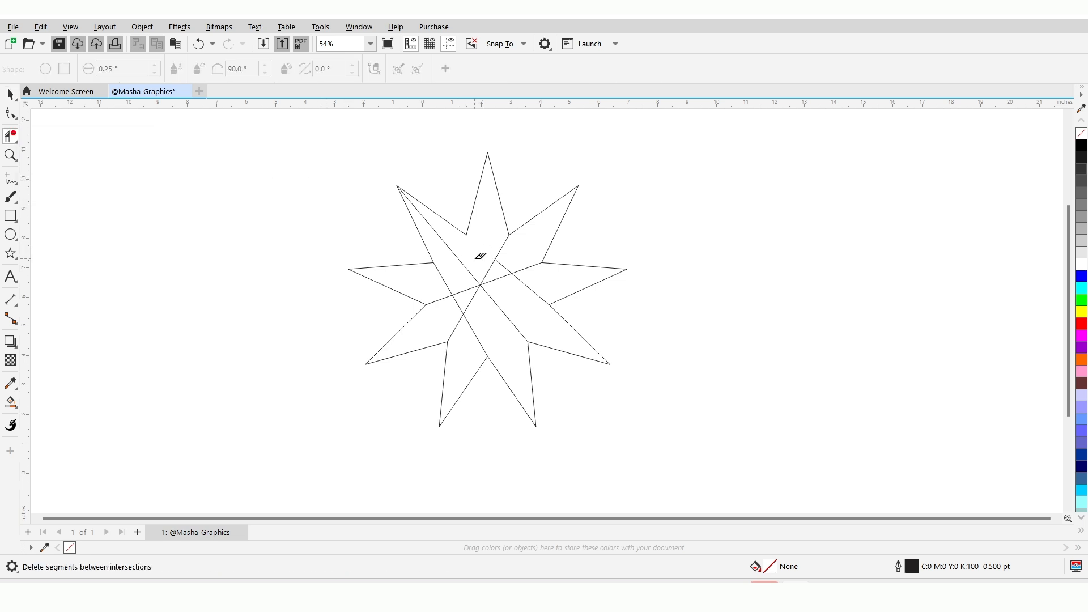
{"action": "left_click", "coordinate": [502, 263]}
{"action": "left_click", "coordinate": [11, 94]}
- Smart-fill the star's upper region with yellow-green PANTONE 584 C and move the filled piece clear of the star
{"action": "left_click", "coordinate": [21, 407]}
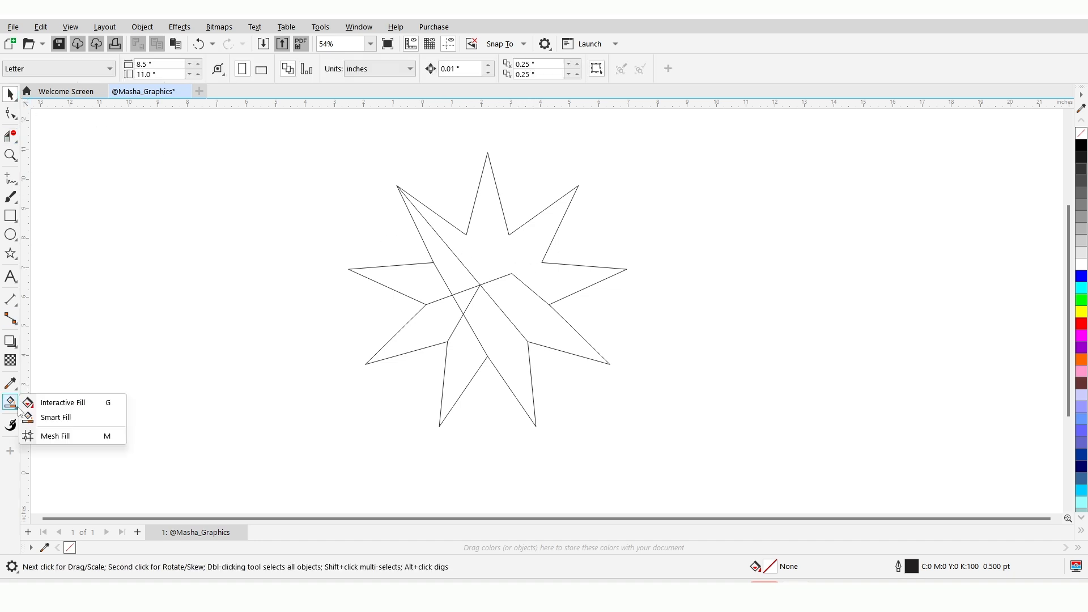
{"action": "left_click", "coordinate": [51, 416]}
{"action": "left_click", "coordinate": [534, 256]}
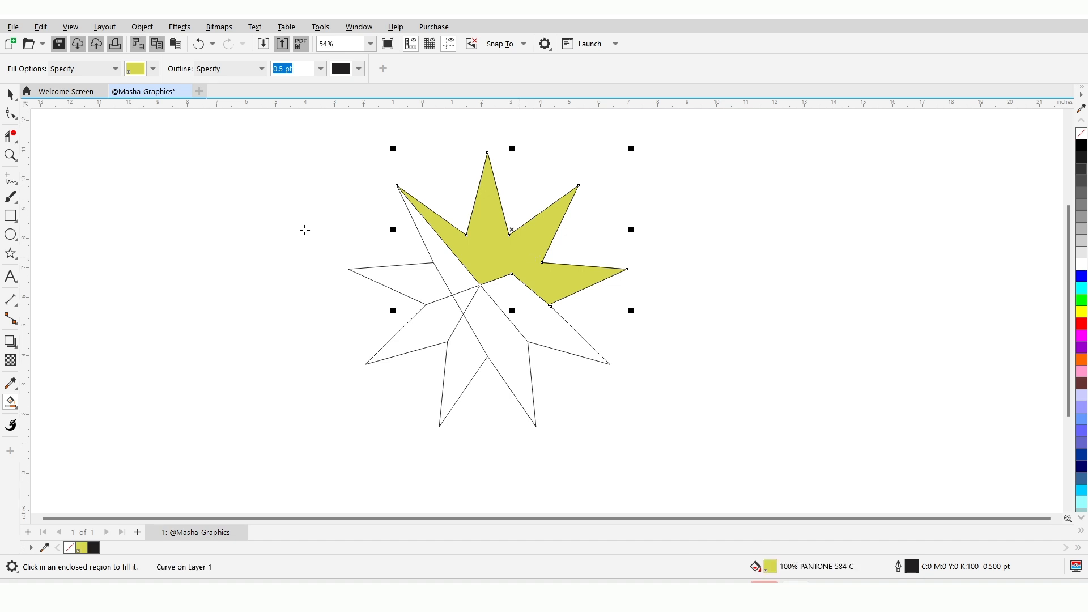
{"action": "key", "text": "space"}
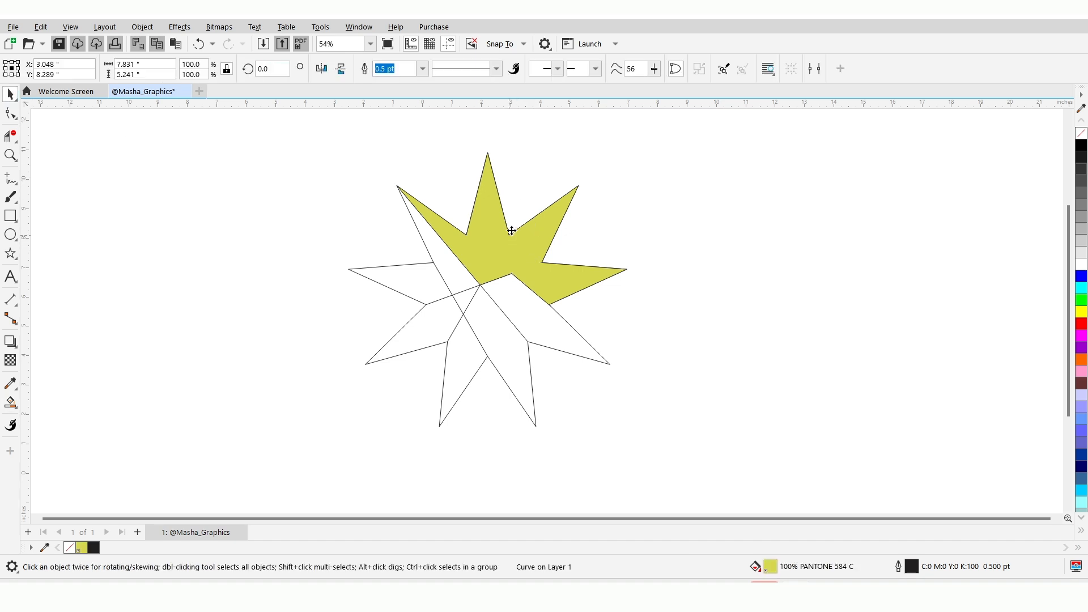
{"action": "left_click", "coordinate": [509, 235]}
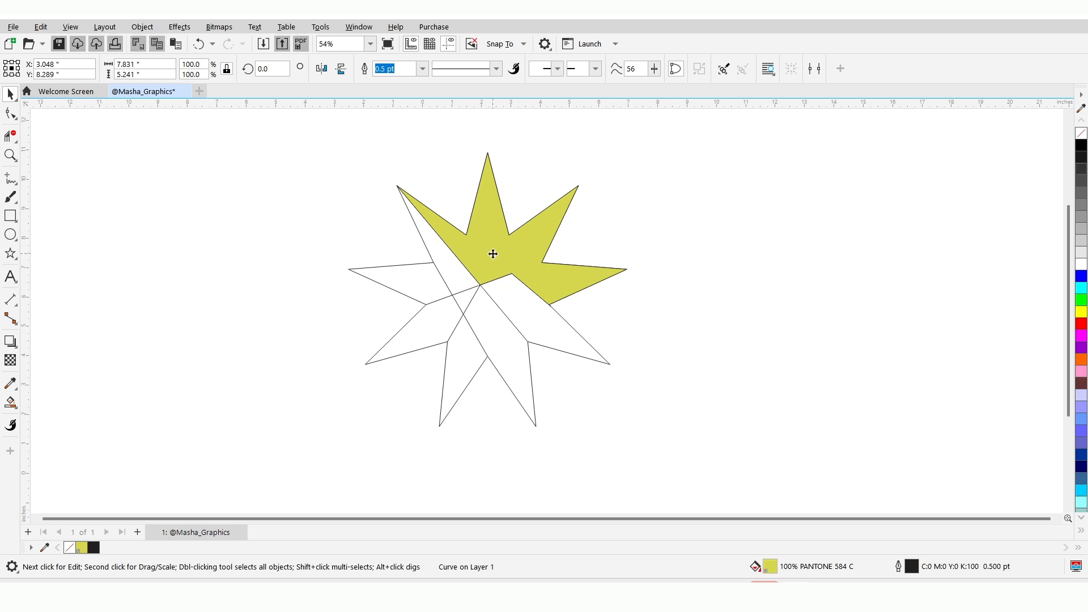
{"action": "left_click_drag", "start_coordinate": [493, 252], "coordinate": [717, 237]}
- Delete the leftover star outline with its inner lines and move the filled piece into their place
{"action": "left_click_drag", "start_coordinate": [298, 132], "coordinate": [319, 144]}
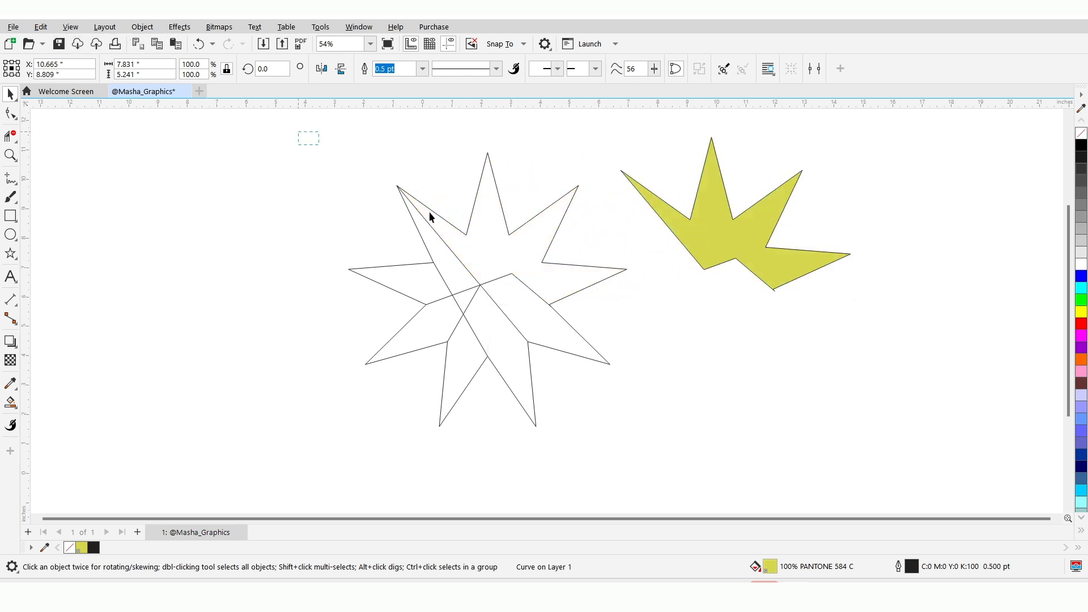
{"action": "left_click_drag", "start_coordinate": [637, 415], "coordinate": [645, 439]}
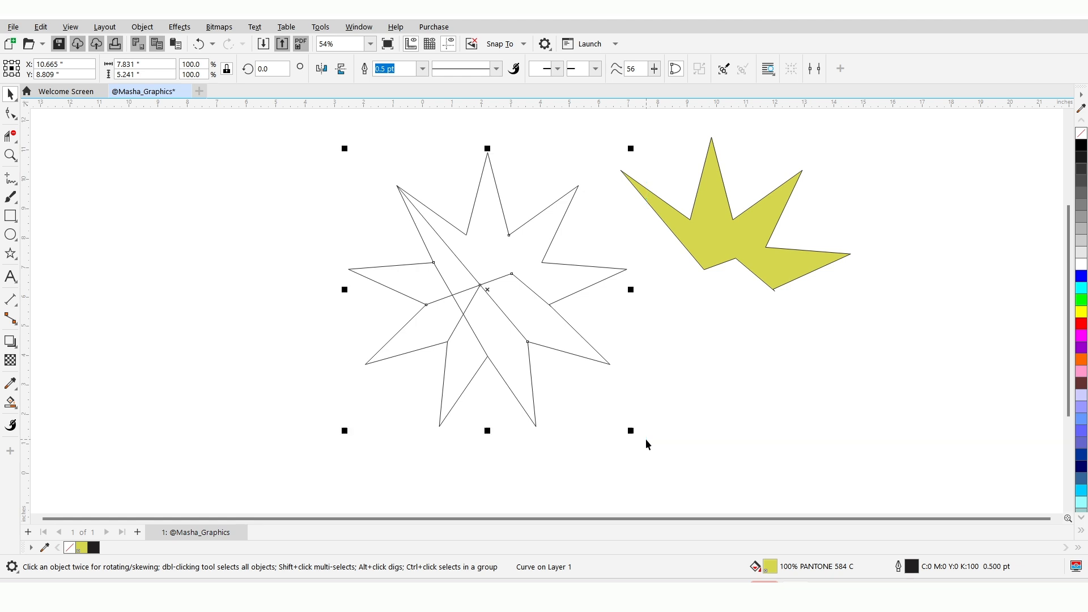
{"action": "key", "text": "Delete"}
{"action": "left_click_drag", "start_coordinate": [709, 256], "coordinate": [429, 301]}
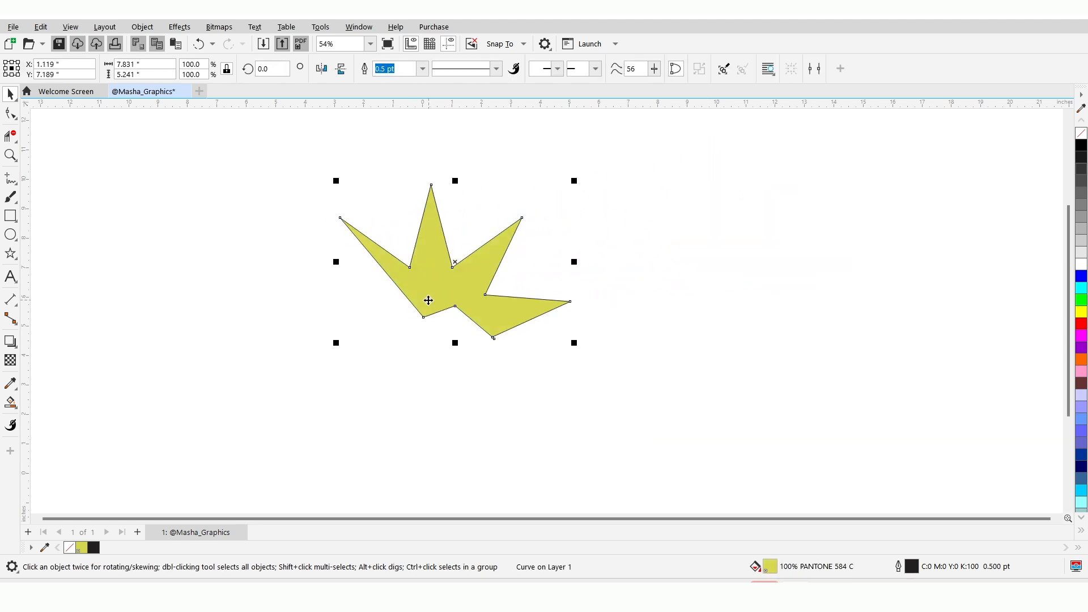
- Apply a linear fountain fill from the piece's left tip to its right tip, using the document's yellow-green as the end color
{"action": "left_click", "coordinate": [15, 409]}
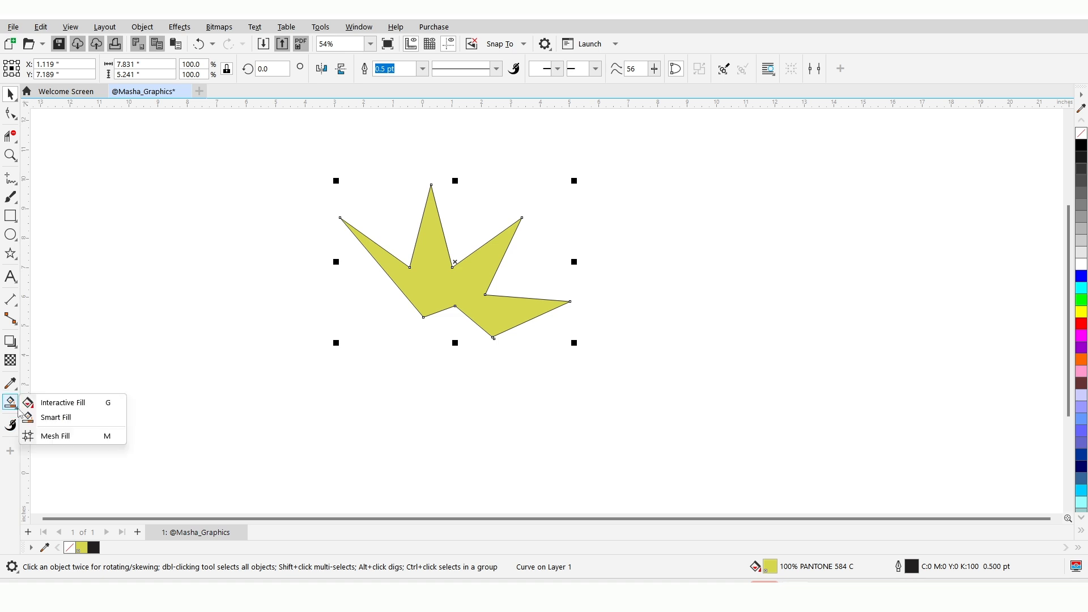
{"action": "left_click", "coordinate": [66, 406]}
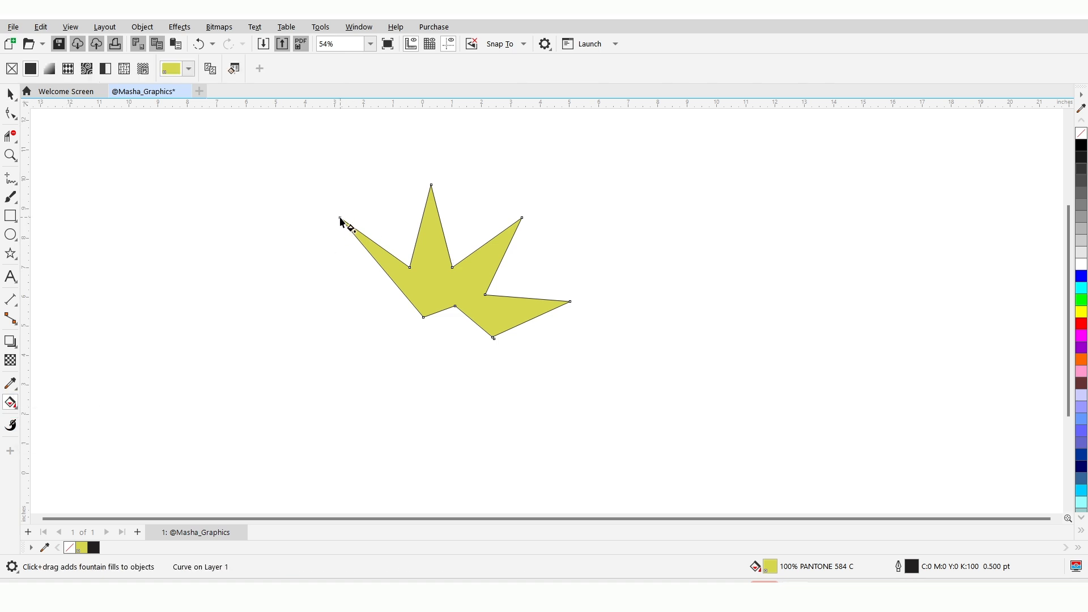
{"action": "left_click_drag", "start_coordinate": [339, 218], "coordinate": [571, 301]}
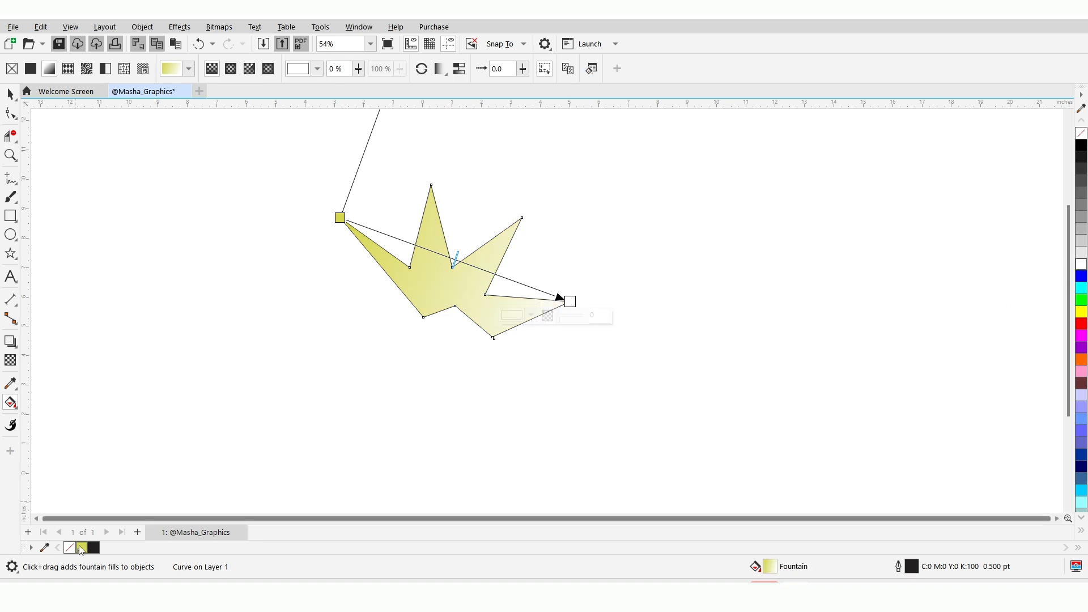
{"action": "left_click_drag", "start_coordinate": [81, 548], "coordinate": [402, 315]}
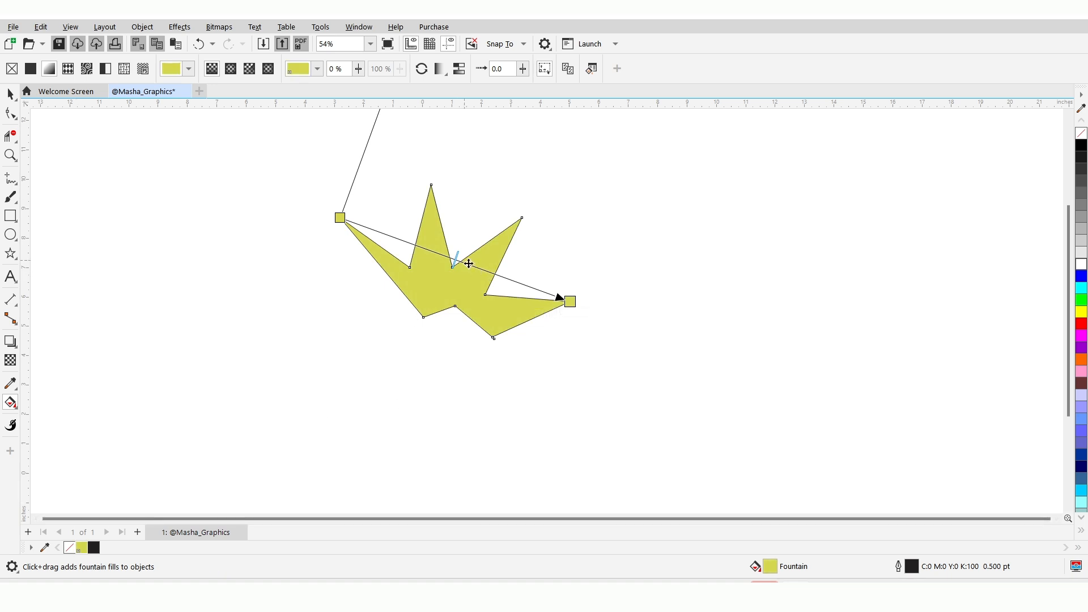
- Set the gradient's end node at the right tip to dark olive, C59 M47 Y100 K34
{"action": "left_click", "coordinate": [569, 302]}
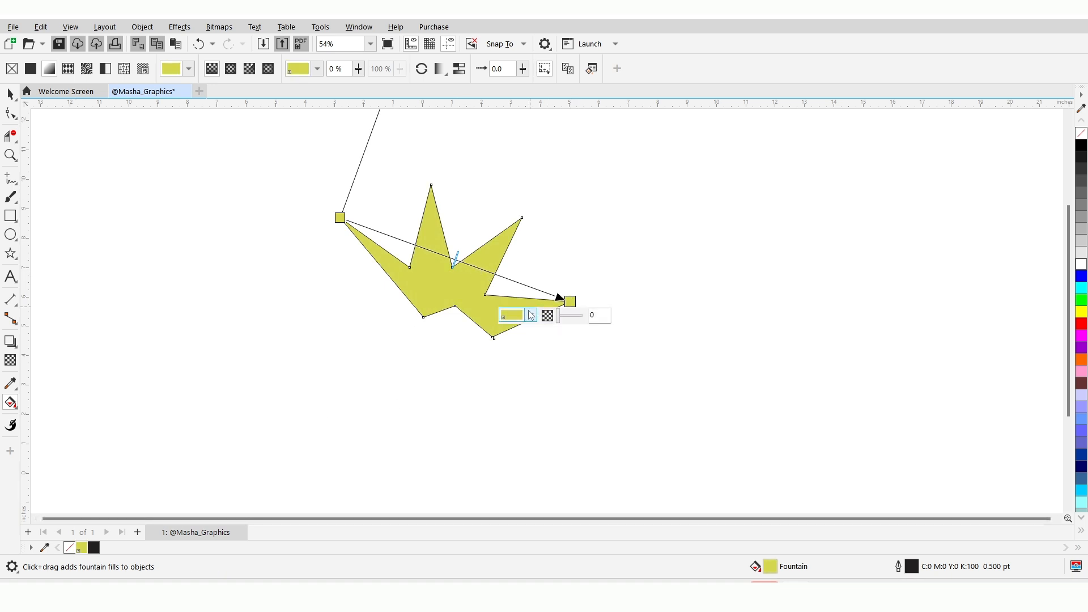
{"action": "left_click", "coordinate": [532, 315]}
{"action": "left_click", "coordinate": [533, 317]}
{"action": "left_click", "coordinate": [533, 317]}
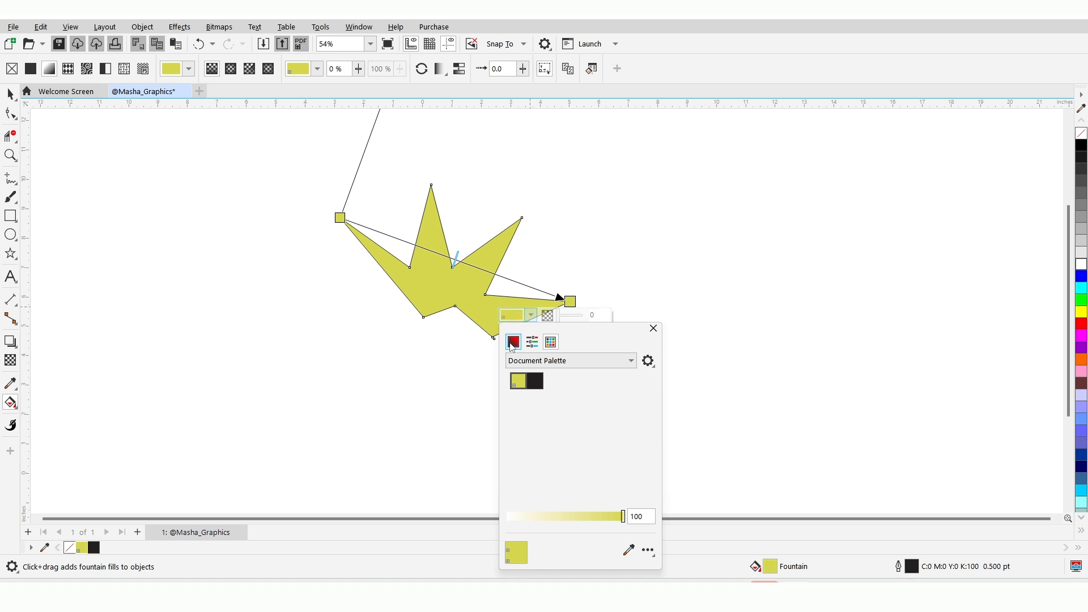
{"action": "left_click", "coordinate": [512, 342]}
{"action": "left_click_drag", "start_coordinate": [534, 324], "coordinate": [772, 293]}
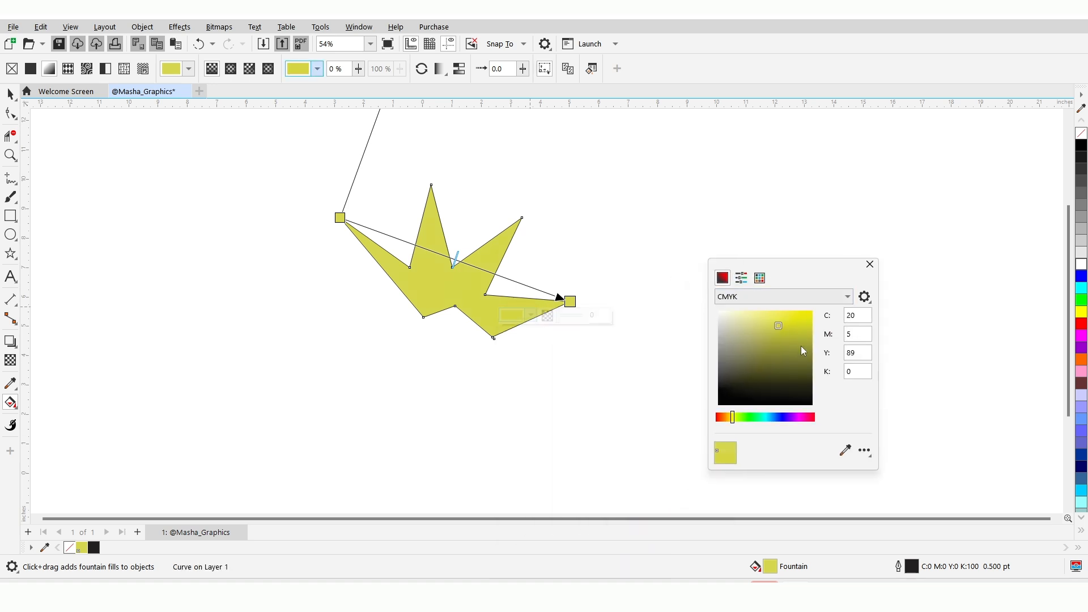
{"action": "left_click", "coordinate": [797, 370]}
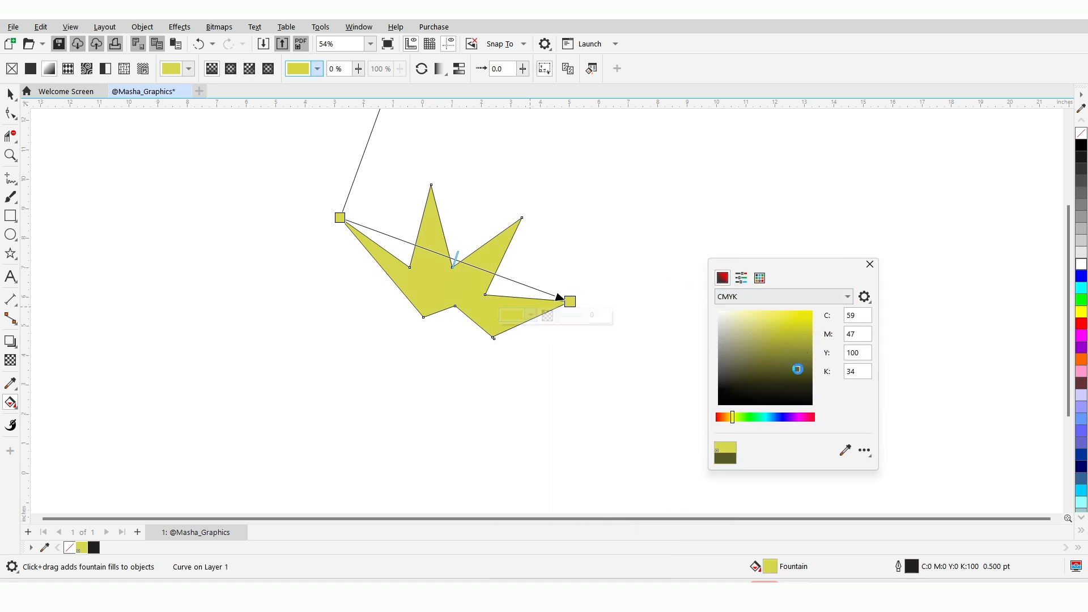
- Set the gradient's start node at the left tip to a bright yellow from the PANTONE+ Solid Coated-V5 palette
{"action": "left_click", "coordinate": [339, 218]}
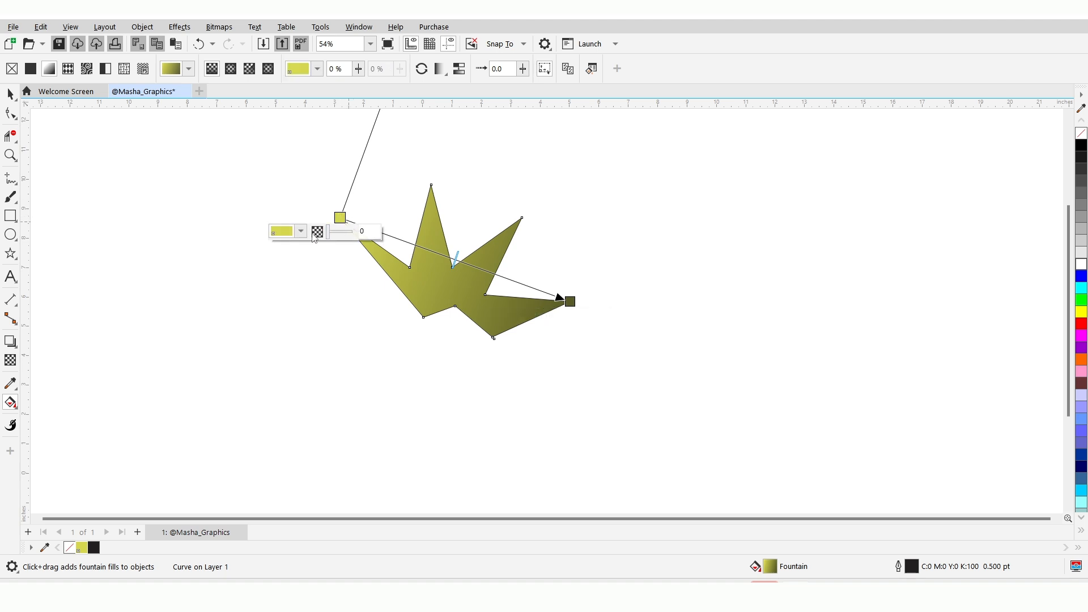
{"action": "left_click", "coordinate": [301, 232]}
{"action": "left_click", "coordinate": [320, 258]}
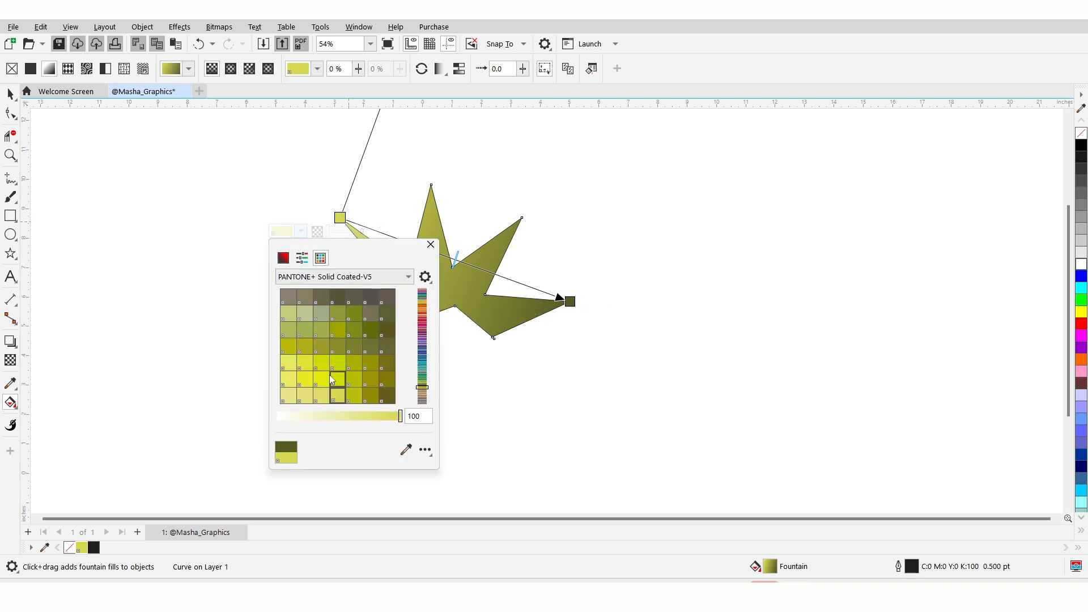
{"action": "left_click", "coordinate": [303, 380]}
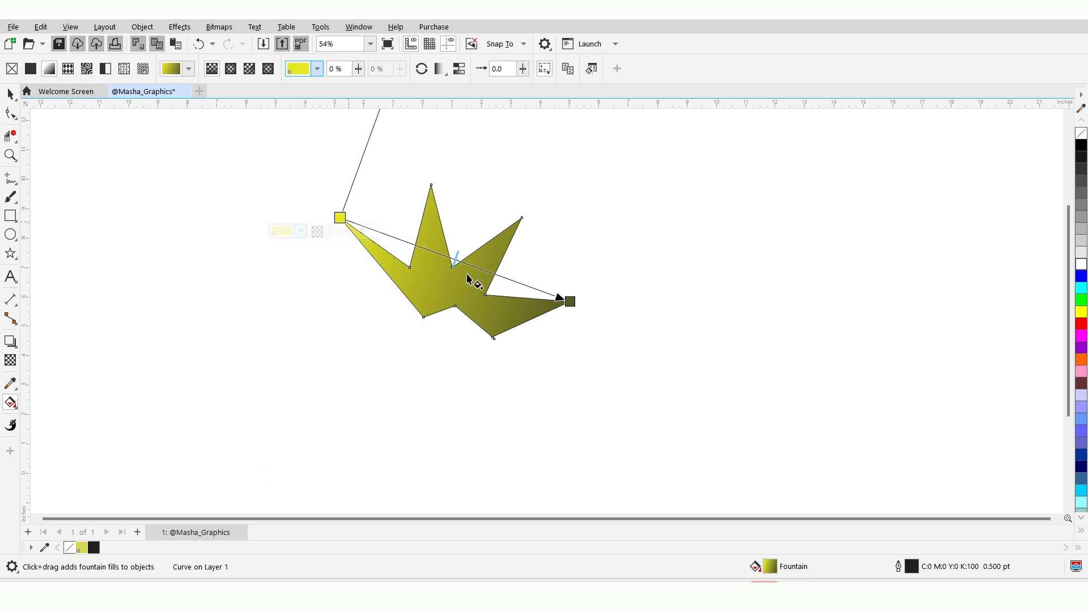
- Add a middle node to the gradient in bright yellow-green from PANTONE+ Solid Coated-V5 and shift it slightly past the midpoint
{"action": "double_click", "coordinate": [451, 259]}
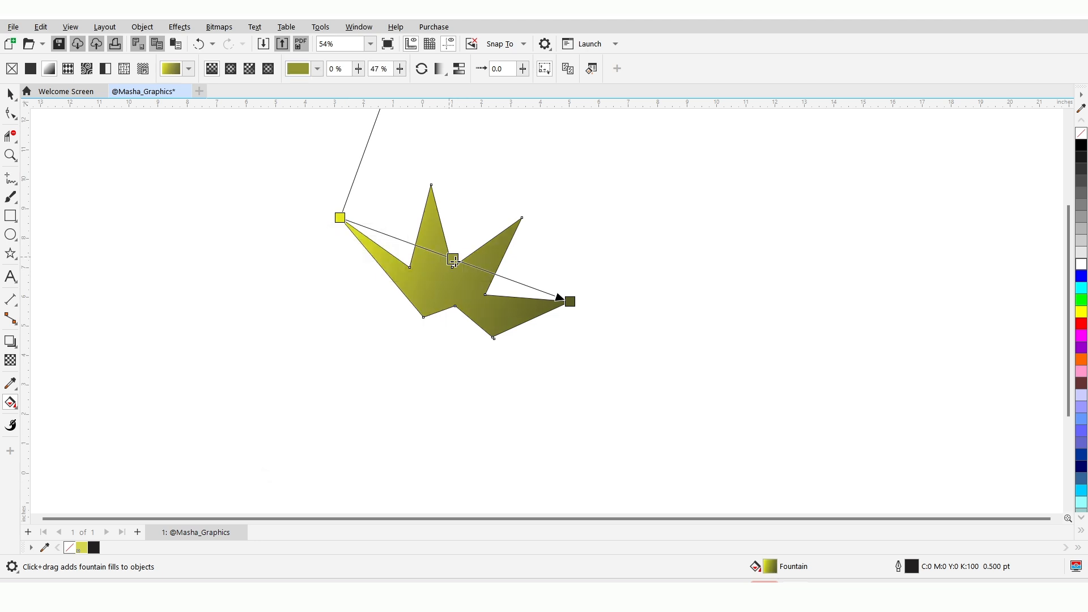
{"action": "left_click", "coordinate": [416, 273]}
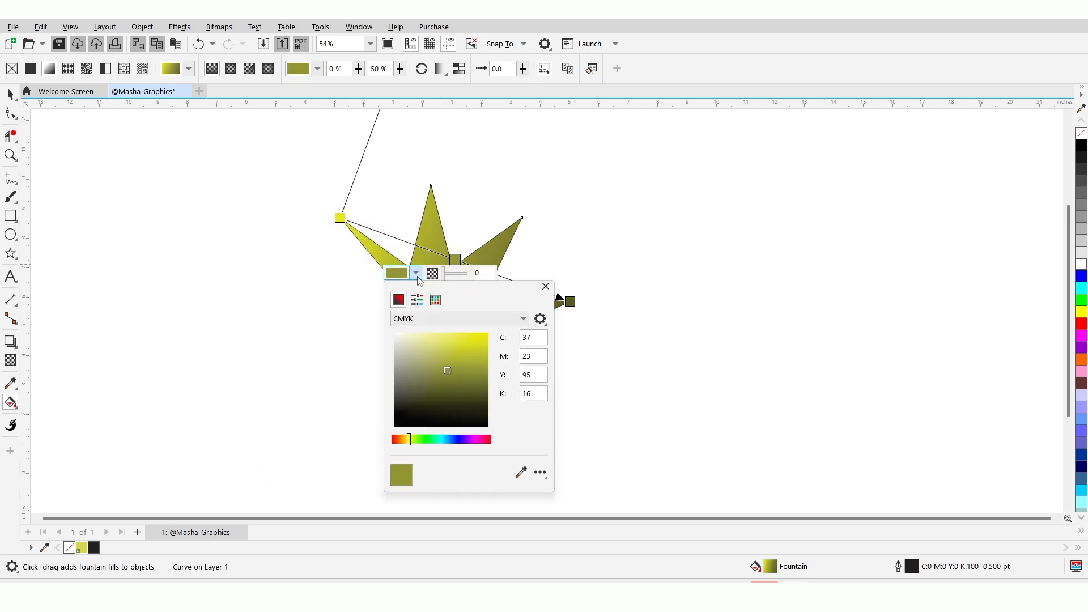
{"action": "left_click", "coordinate": [435, 300]}
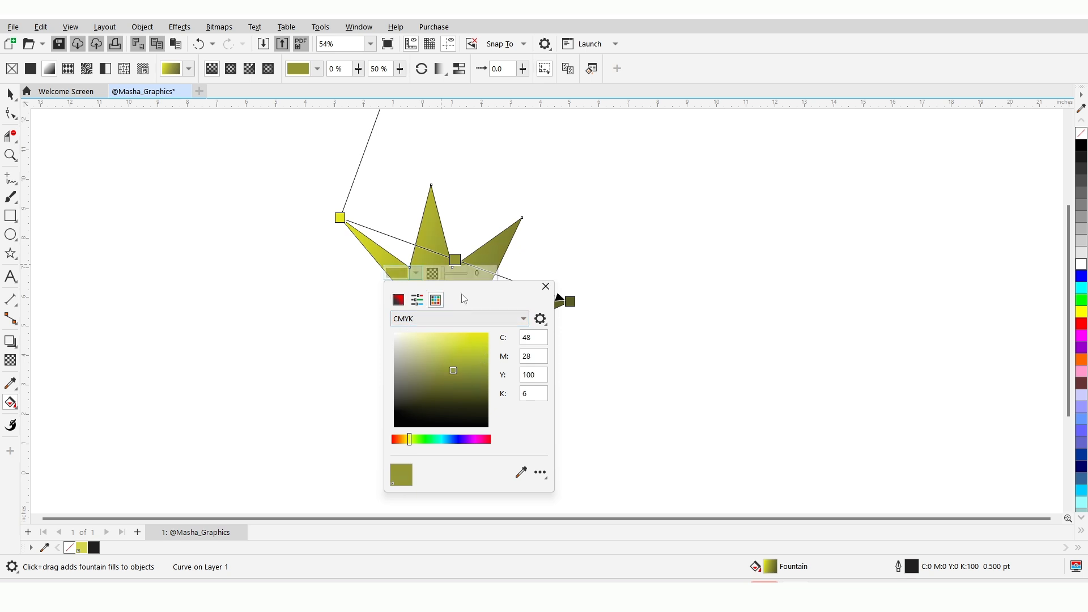
{"action": "left_click_drag", "start_coordinate": [504, 291], "coordinate": [632, 231]}
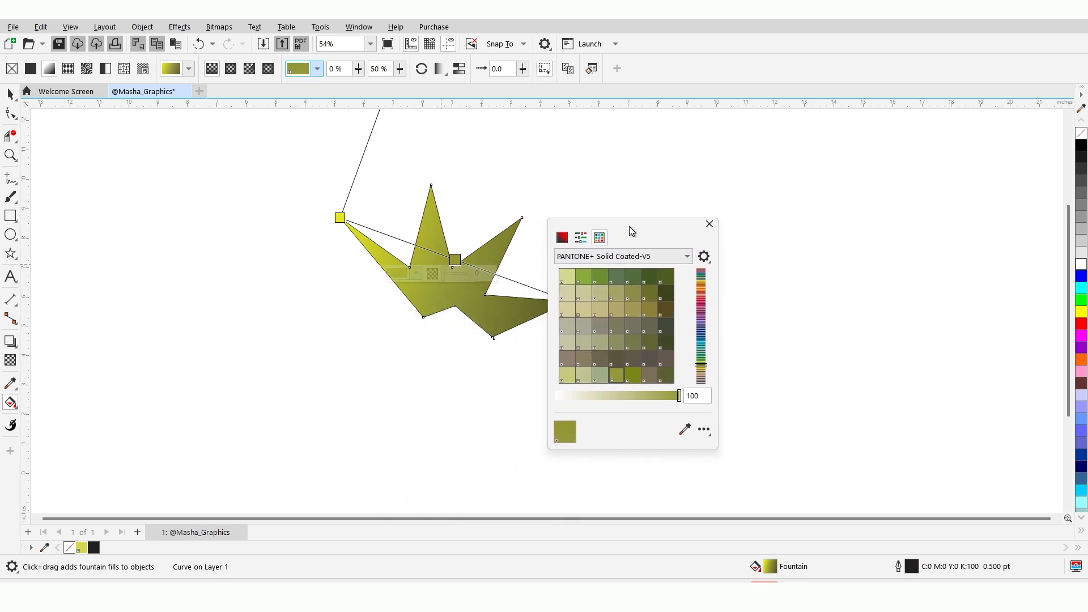
{"action": "left_click", "coordinate": [584, 277]}
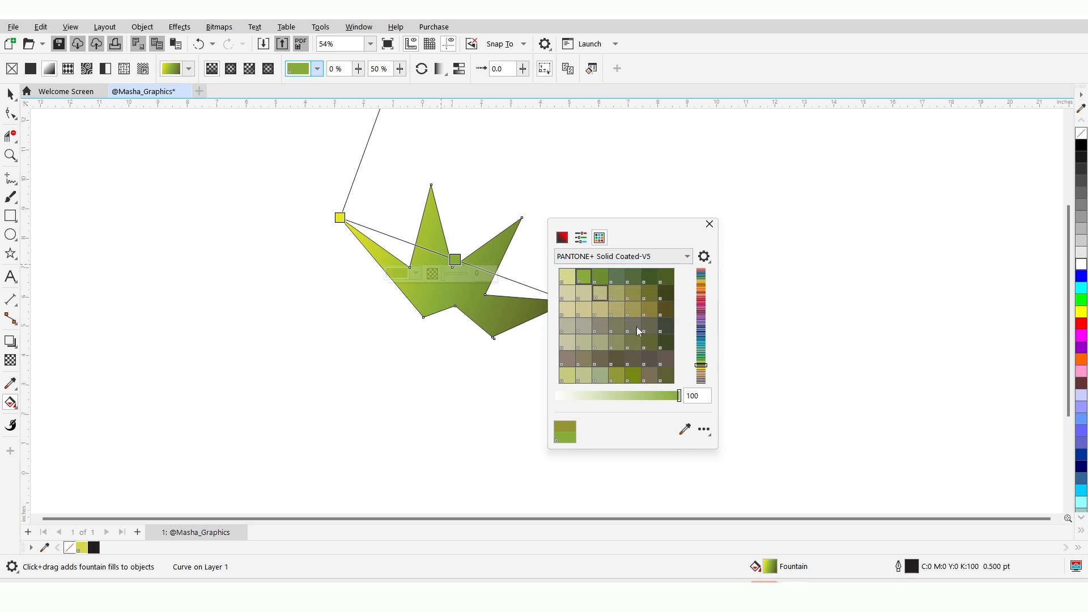
{"action": "scroll", "coordinate": [640, 337], "scroll_direction": "down", "scroll_amount": 1}
{"action": "left_click", "coordinate": [616, 343]}
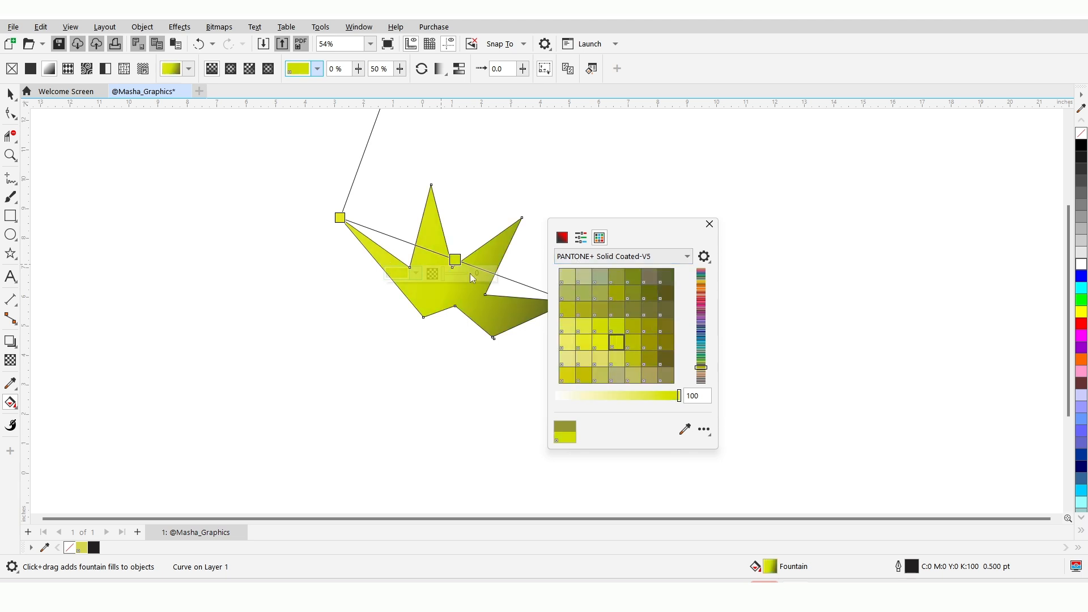
{"action": "left_click", "coordinate": [456, 261]}
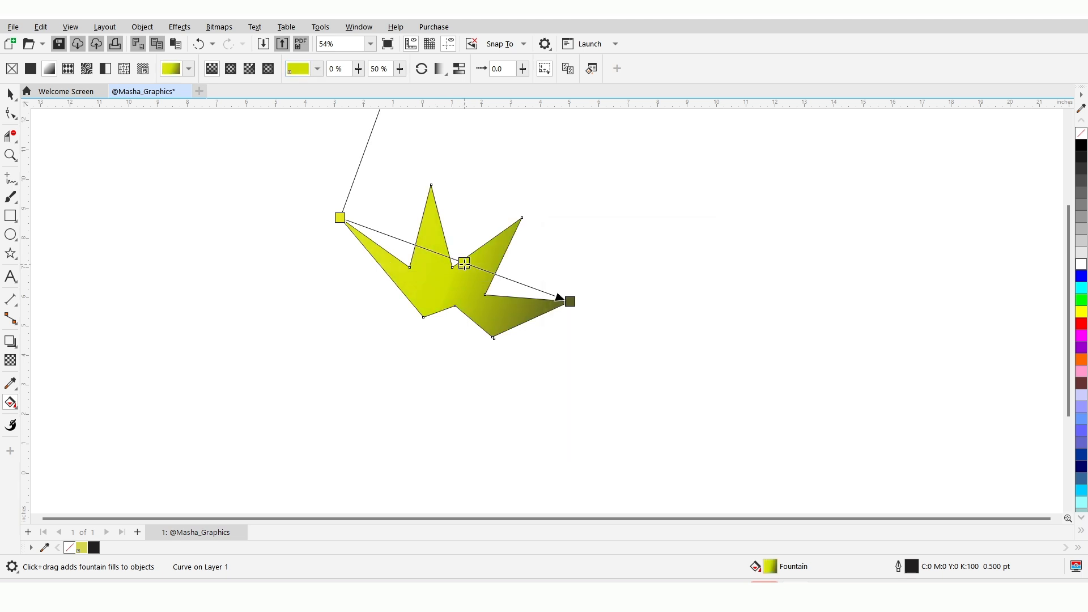
- Place a copy of the piece about 0.85 in above the original and repeat it to form a stack of five overlapping pieces
{"action": "left_click", "coordinate": [11, 94]}
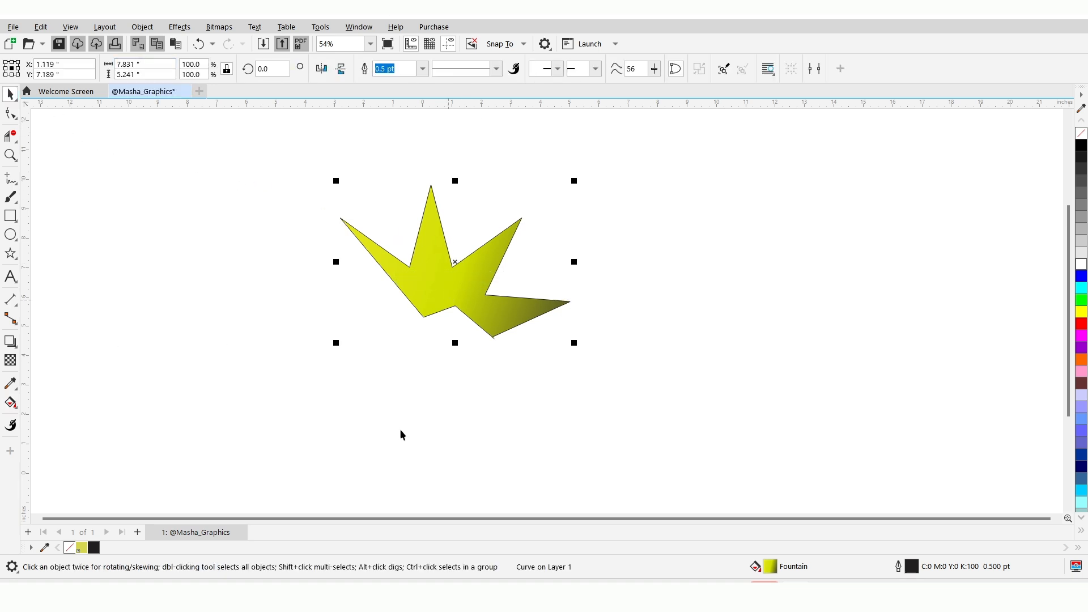
{"action": "left_click", "coordinate": [426, 342]}
{"action": "left_click", "coordinate": [434, 288]}
{"action": "left_click_drag", "start_coordinate": [435, 289], "coordinate": [440, 267]}
{"action": "key", "text": "ctrl+r"}
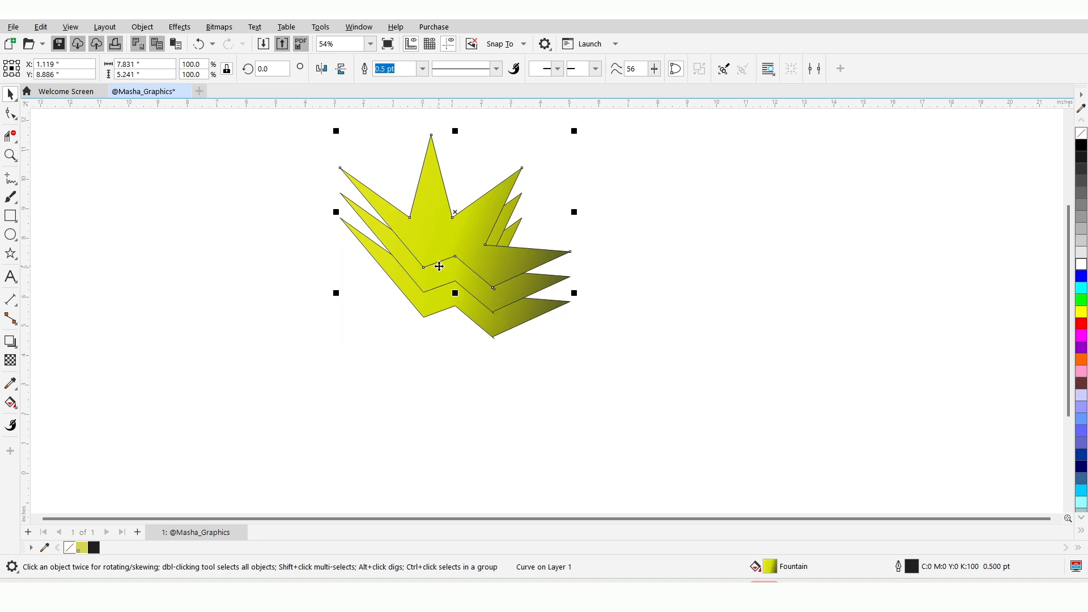
{"action": "key", "text": "ctrl+r"}
{"action": "key", "text": "ctrl+r"}
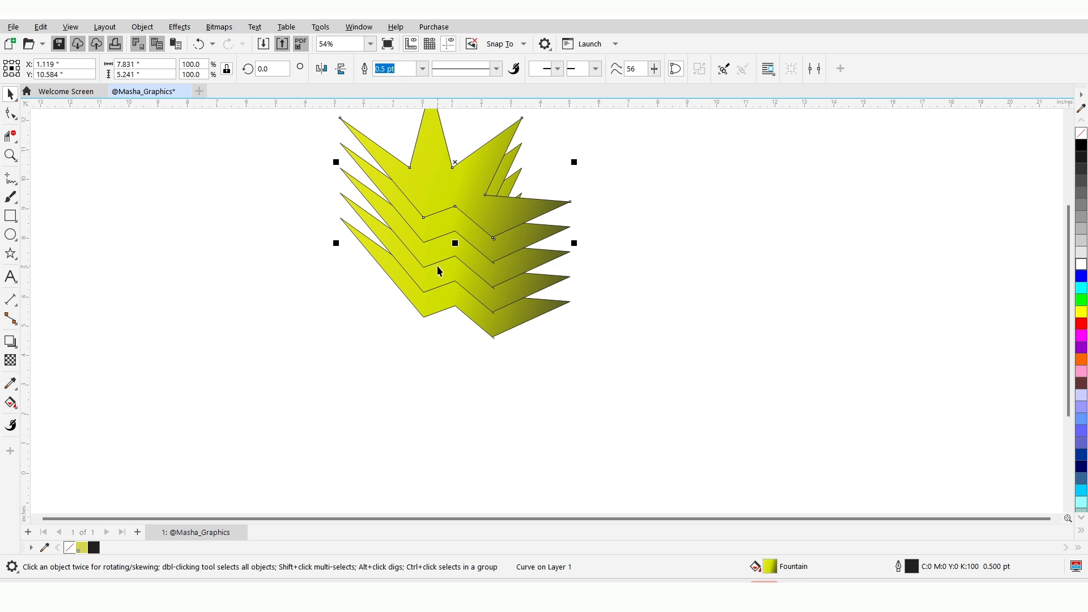
- Move the five-piece stack slightly right and down, and create a horizontally mirrored copy along its left side
{"action": "key", "text": "ctrl+a"}
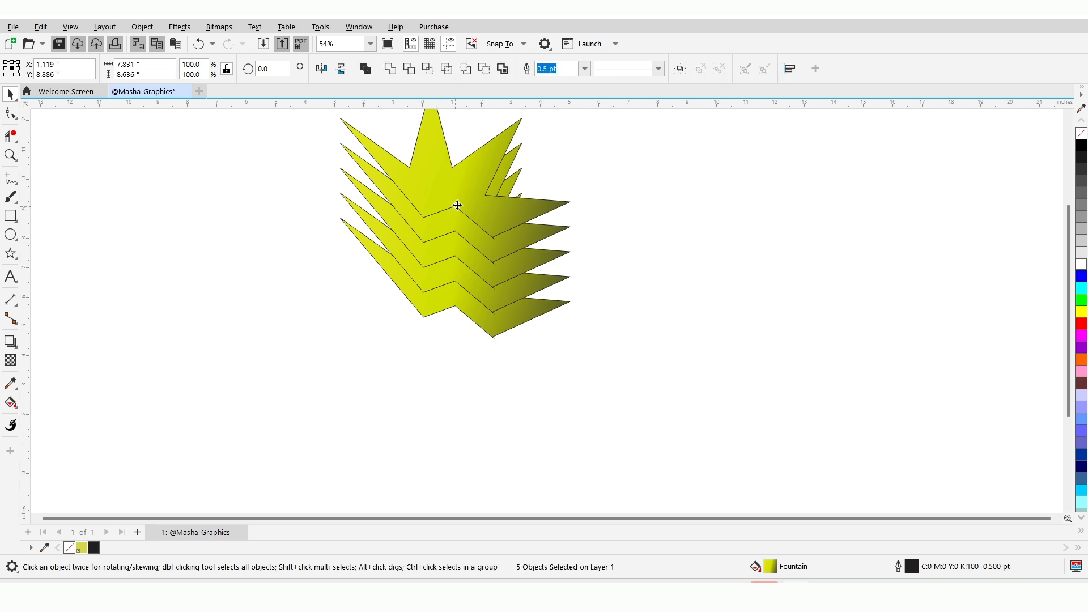
{"action": "left_click_drag", "start_coordinate": [456, 210], "coordinate": [502, 271]}
{"action": "left_click_drag", "start_coordinate": [623, 278], "coordinate": [264, 271]}
- Select both mirrored stacks, move them to the right, and create a vertically mirrored copy directly below them
{"action": "left_click_drag", "start_coordinate": [76, 118], "coordinate": [331, 375]}
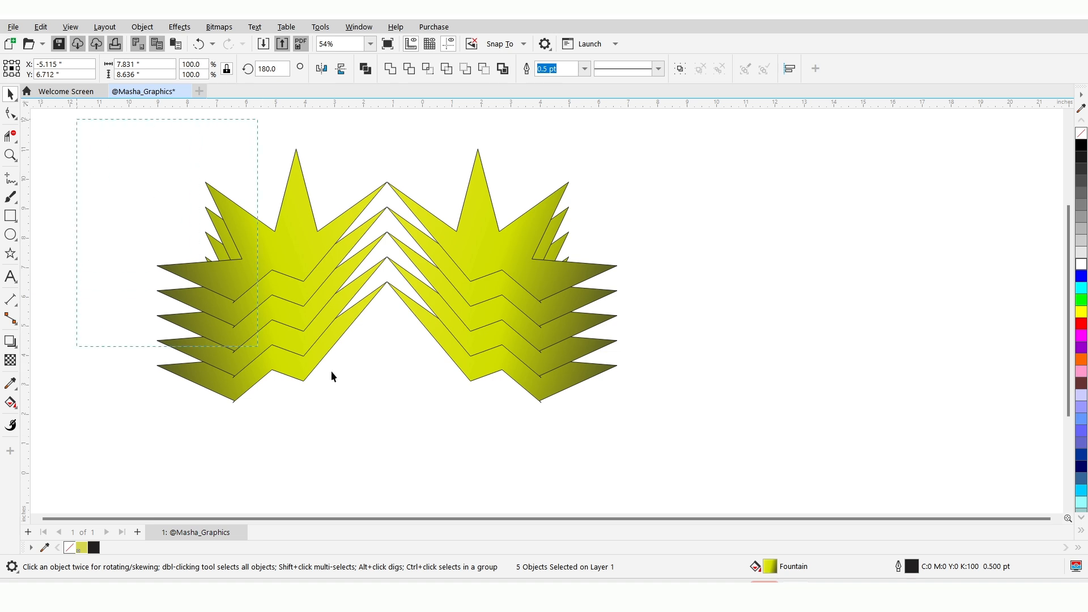
{"action": "left_click_drag", "start_coordinate": [647, 428], "coordinate": [647, 429]}
{"action": "left_click_drag", "start_coordinate": [541, 339], "coordinate": [682, 303]}
{"action": "left_click_drag", "start_coordinate": [532, 131], "coordinate": [528, 407]}
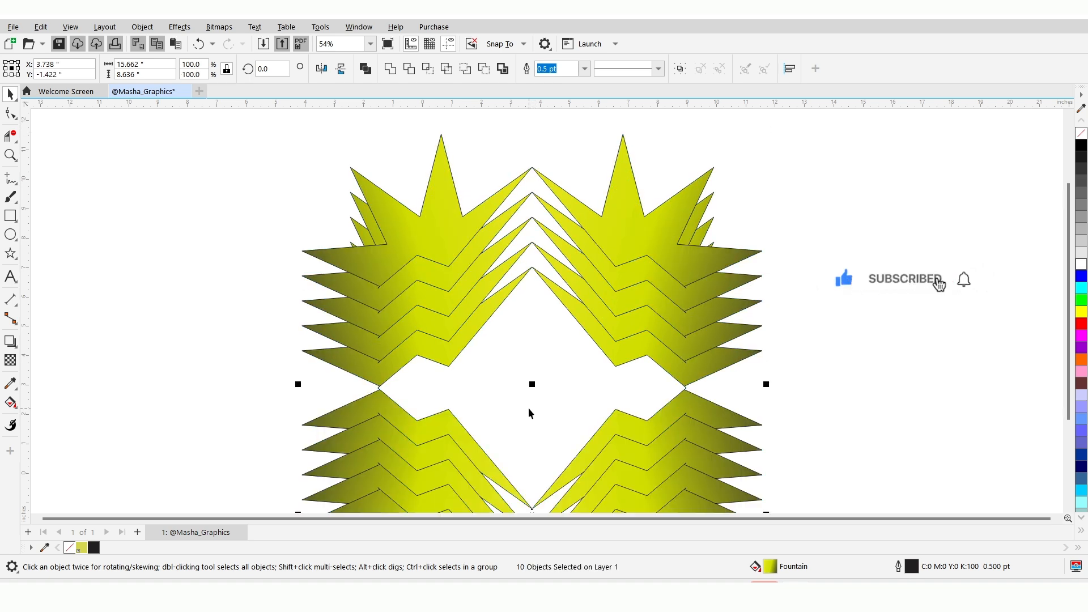
- Move all four stacks so their center is at about X 1.72, Y 5.96 in, and group the twenty pieces
{"action": "scroll", "coordinate": [528, 407], "scroll_direction": "down", "scroll_amount": 1}
{"action": "key", "text": "ctrl+a"}
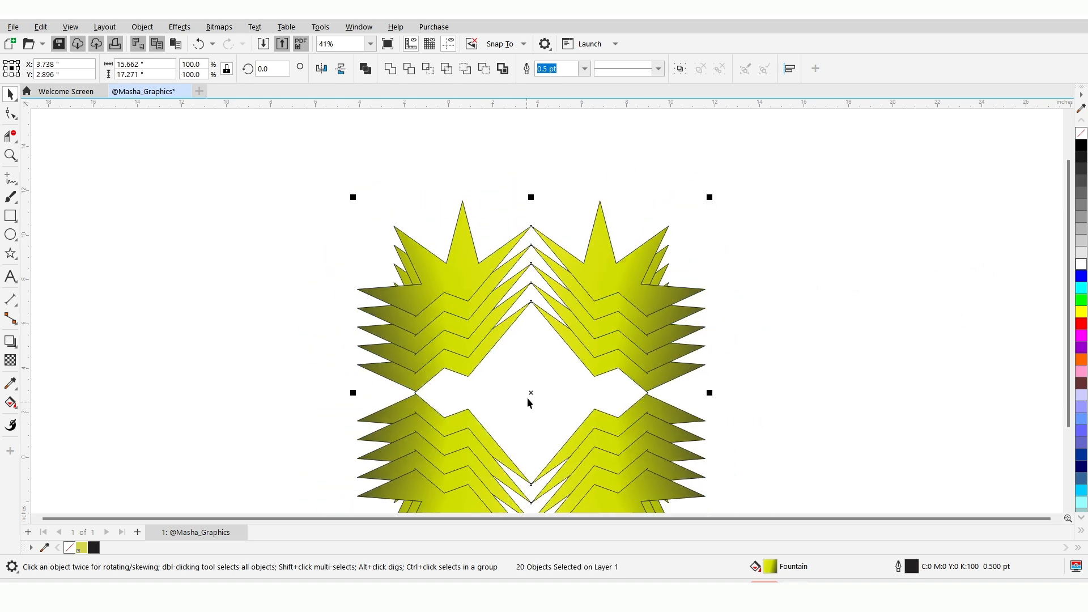
{"action": "left_click_drag", "start_coordinate": [532, 393], "coordinate": [487, 324]}
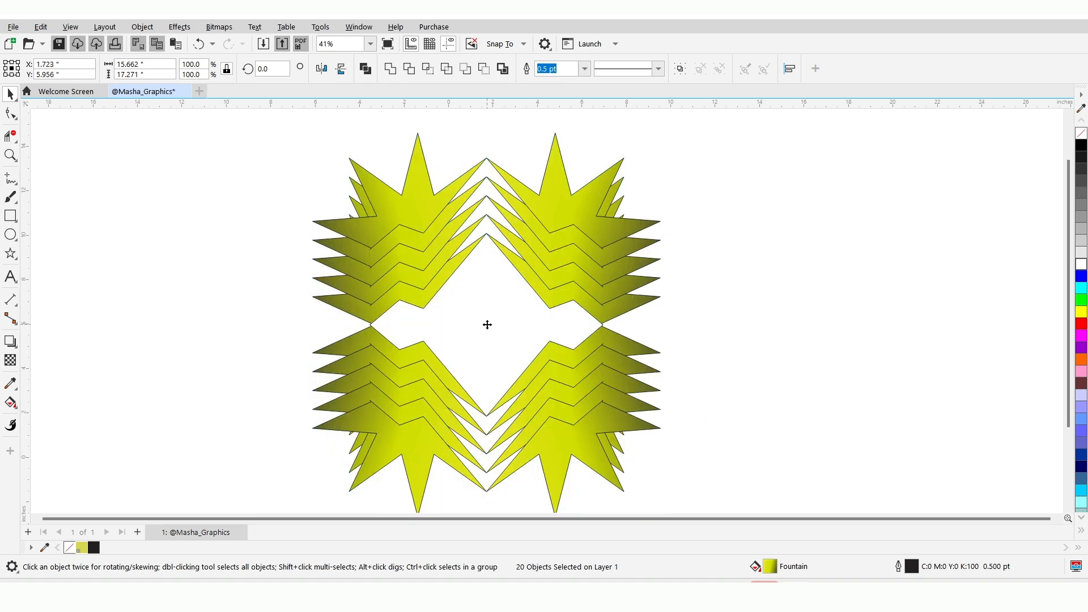
{"action": "left_click", "coordinate": [266, 289]}
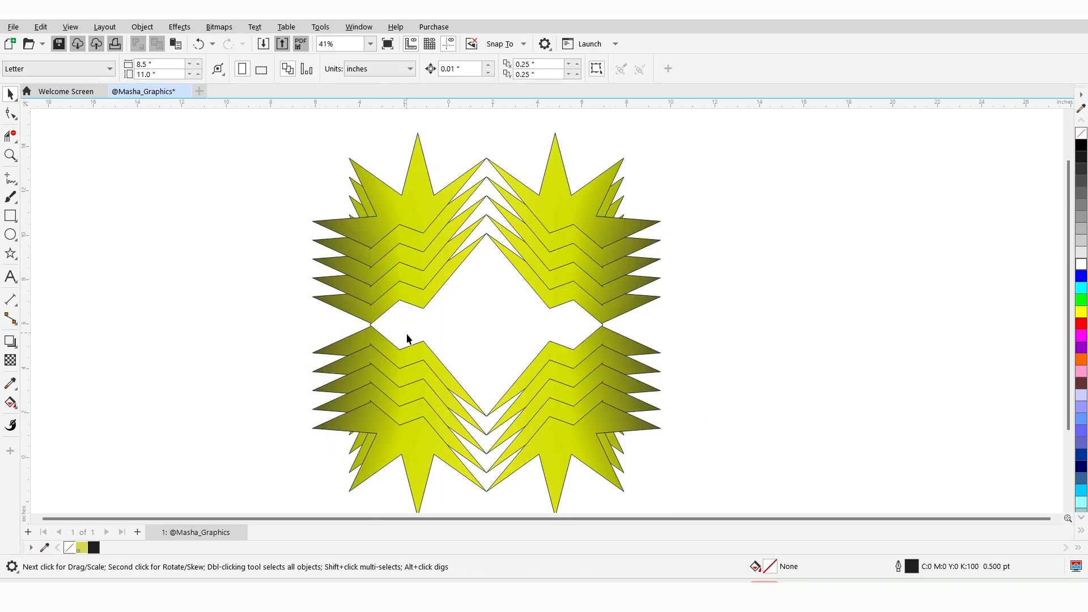
{"action": "key", "text": "ctrl+a"}
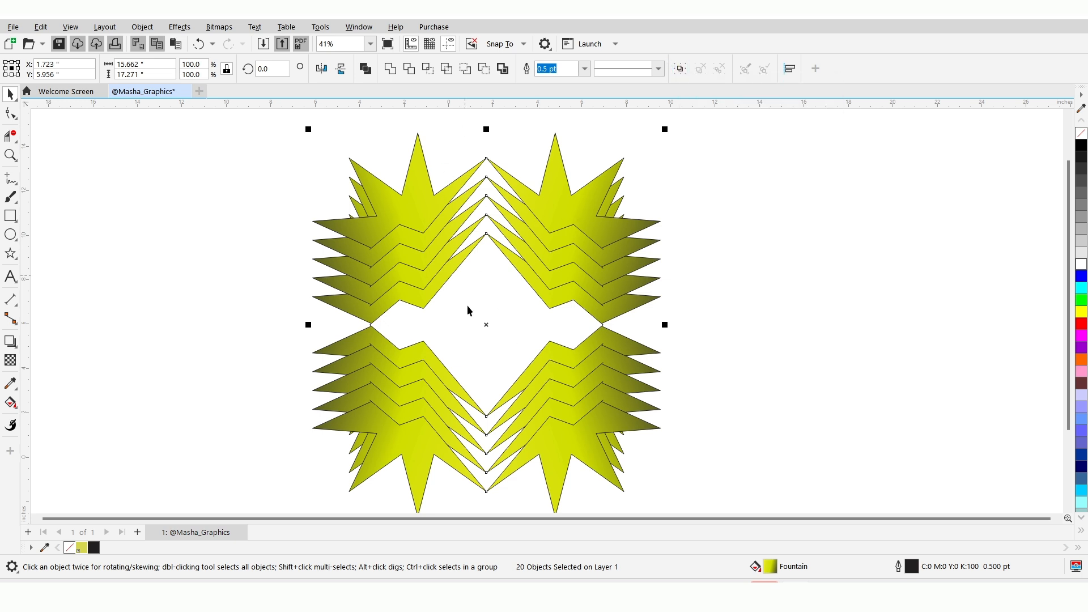
{"action": "key", "text": "ctrl+g"}
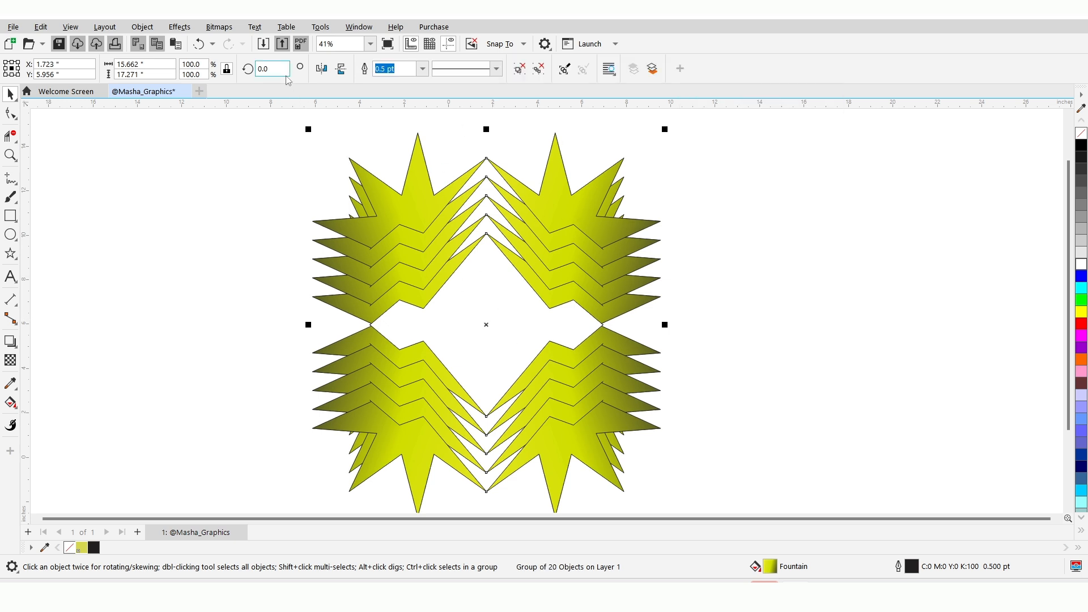
- Create a copy of the group rotated 90° about its center
{"action": "type", "text": "90"}
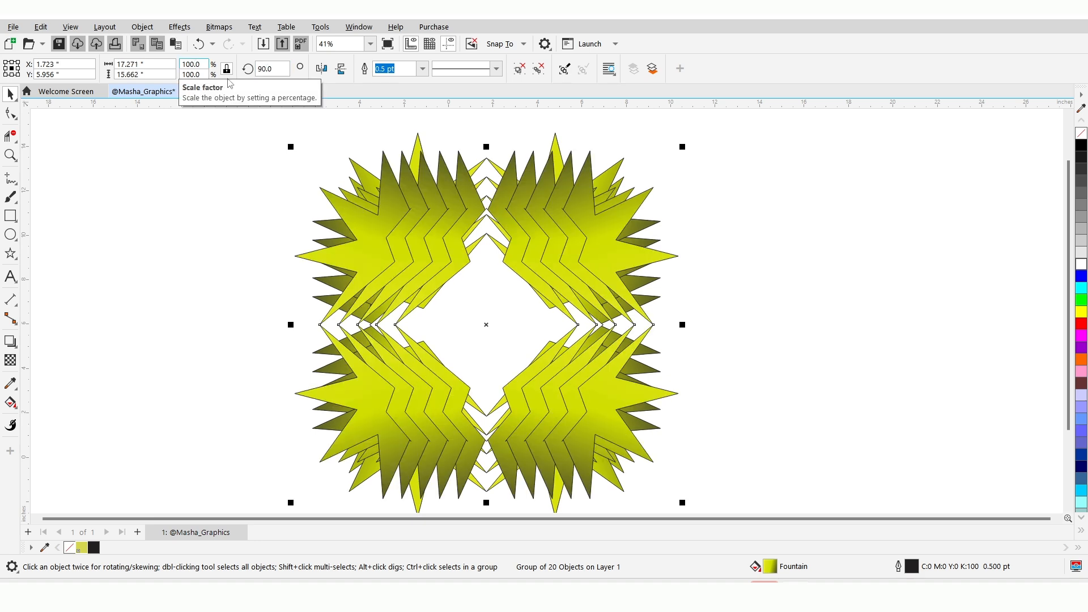
{"action": "key", "text": "Return"}
{"action": "left_click", "coordinate": [266, 199]}
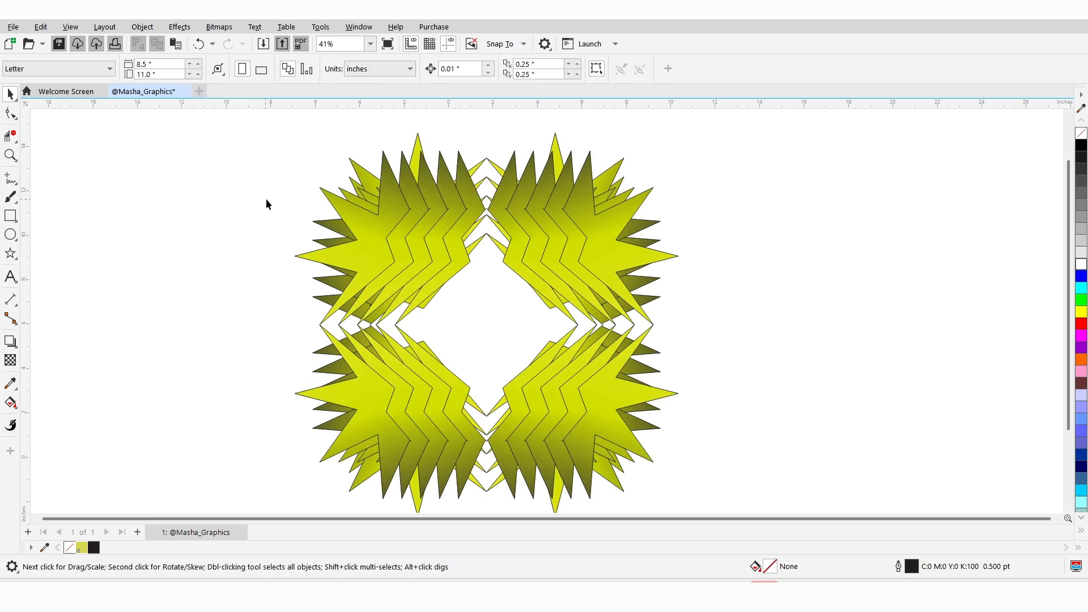
- Add a concentric copy of both groups scaled down to about 12.37 in wide, and repeat the scaled duplication six times toward the center
{"action": "left_click", "coordinate": [539, 362]}
{"action": "scroll", "coordinate": [540, 362], "scroll_direction": "down", "scroll_amount": 1}
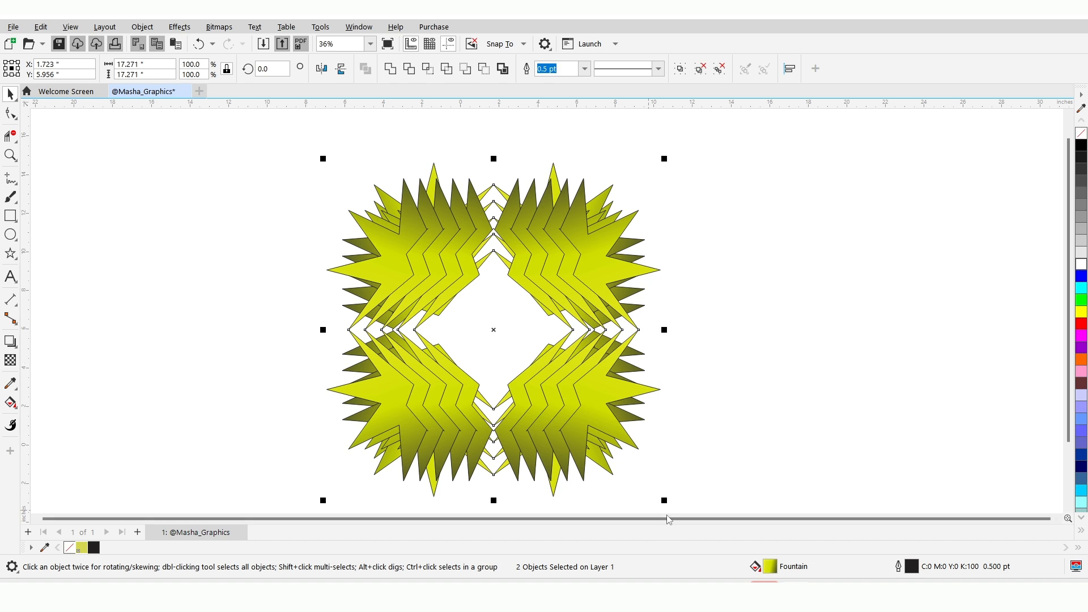
{"action": "left_click_drag", "start_coordinate": [664, 501], "coordinate": [628, 461]}
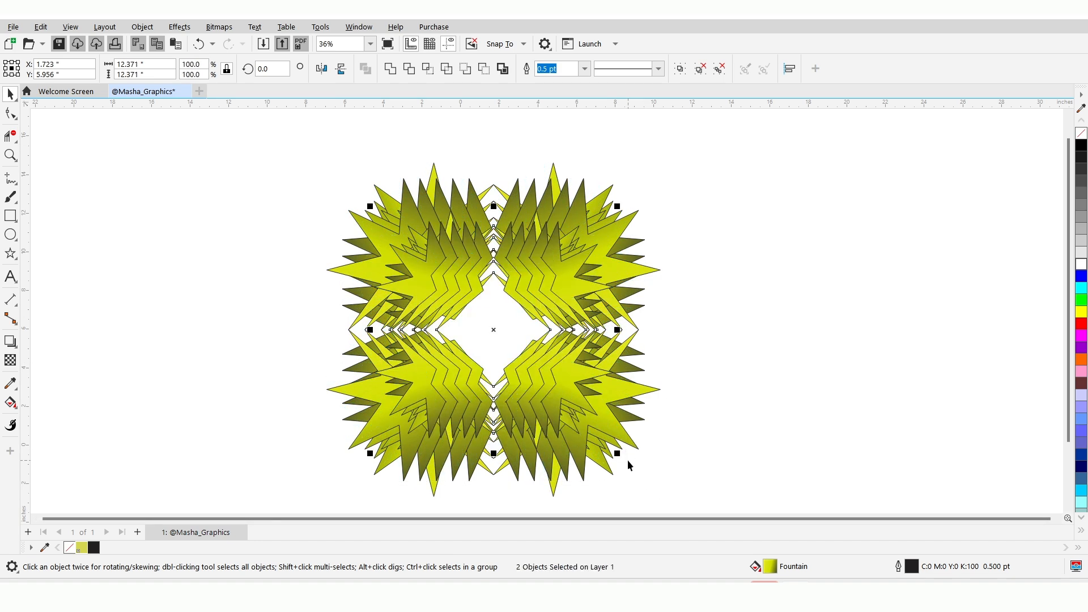
{"action": "key", "text": "ctrl+r"}
{"action": "key", "text": "ctrl+r"}
{"action": "key", "text": "ctrl+r"}
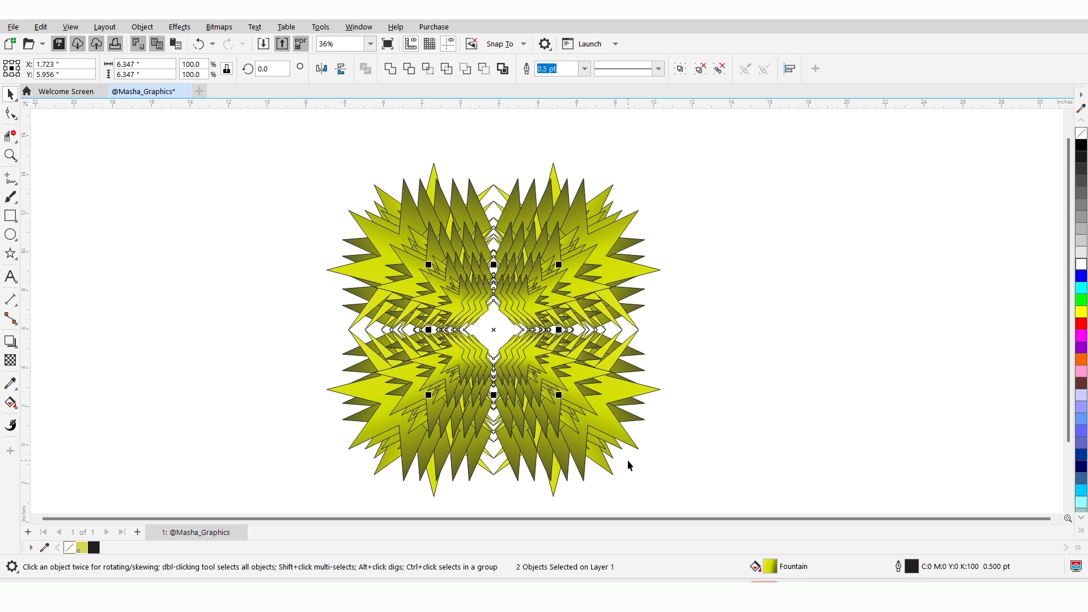
{"action": "key", "text": "ctrl+r"}
{"action": "key", "text": "ctrl+r"}
{"action": "key", "text": "ctrl+r"}
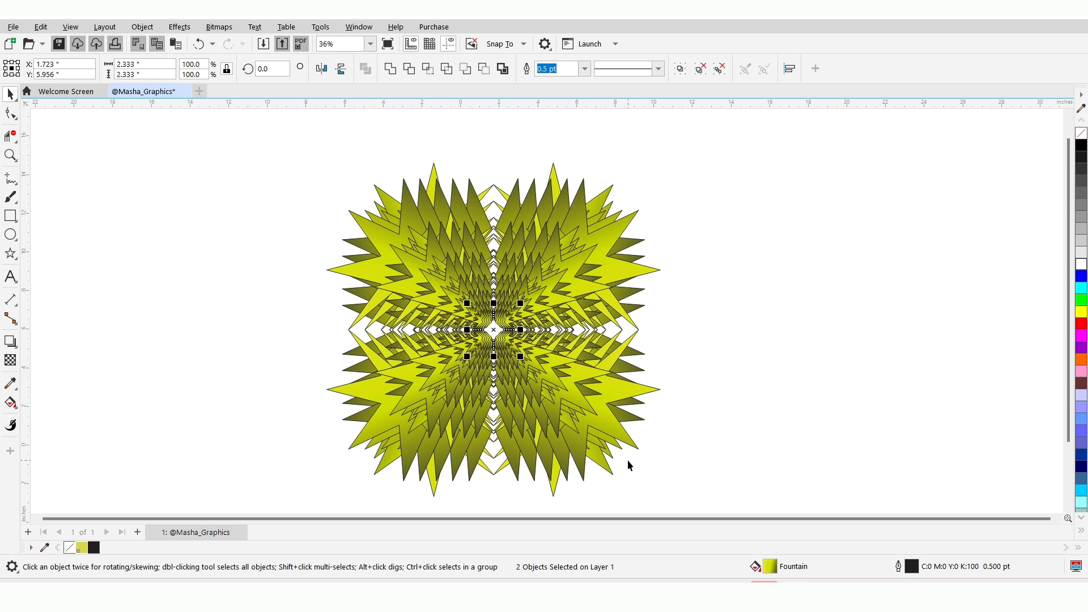
- Move the whole nested design to about X 6.06, Y 7.03 in and remove the outlines from all its objects
{"action": "left_click", "coordinate": [277, 321]}
{"action": "scroll", "coordinate": [277, 321], "scroll_direction": "down", "scroll_amount": 1}
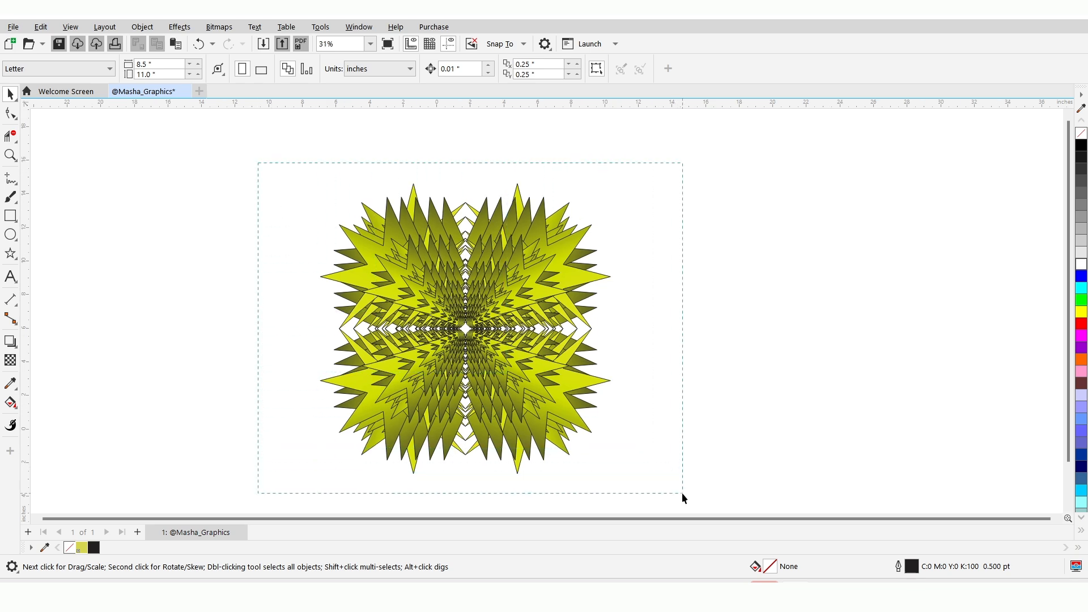
{"action": "key", "text": "ctrl+a"}
{"action": "left_click_drag", "start_coordinate": [510, 391], "coordinate": [584, 375]}
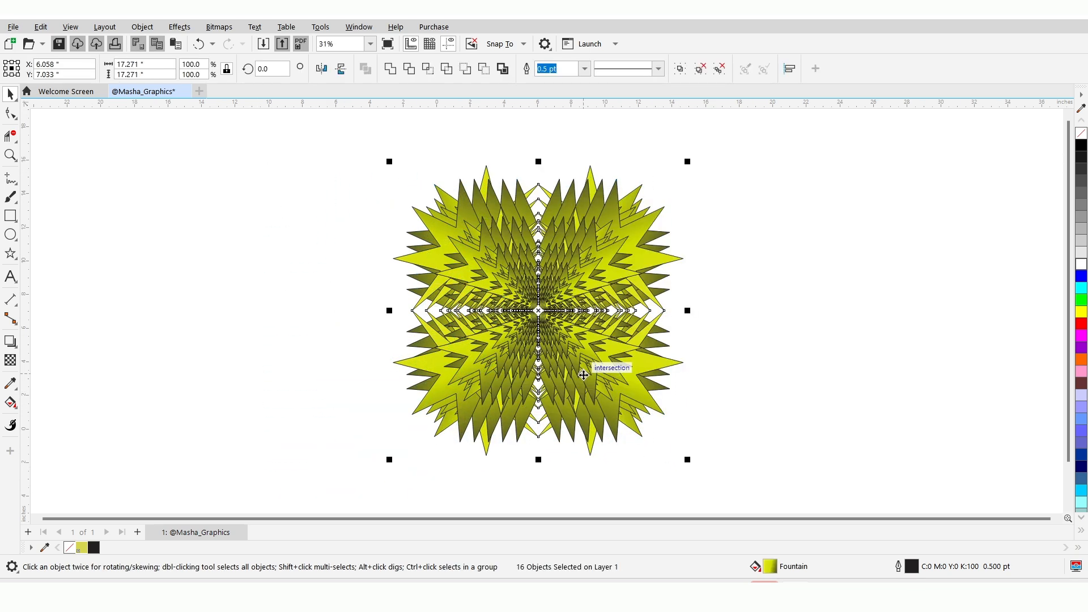
{"action": "scroll", "coordinate": [584, 375], "scroll_direction": "up", "scroll_amount": 2}
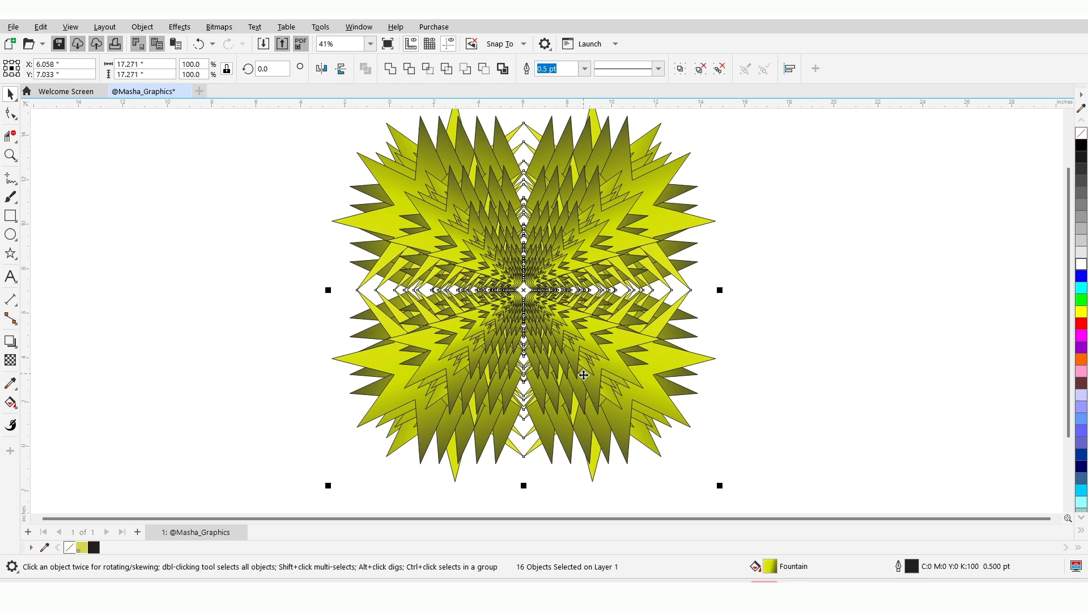
{"action": "right_click", "coordinate": [1081, 136]}
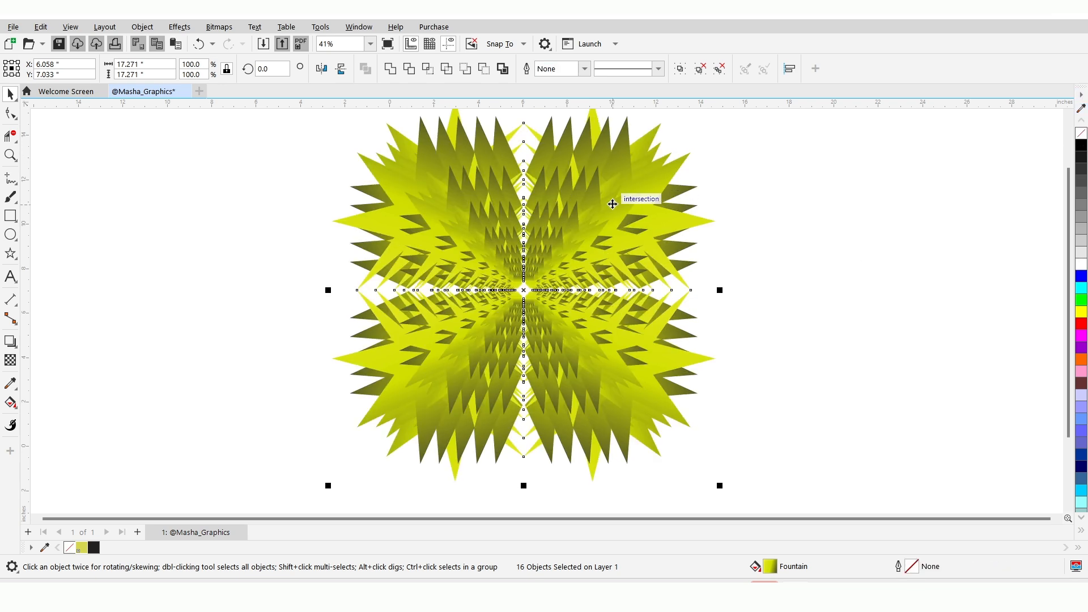
- Group the sixteen objects of the design and reposition the group at about X 6.25, Y 4.67 in
{"action": "left_click_drag", "start_coordinate": [611, 203], "coordinate": [600, 227]}
{"action": "key", "text": "ctrl+g"}
{"action": "scroll", "coordinate": [264, 179], "scroll_direction": "down", "scroll_amount": 1}
{"action": "left_click_drag", "start_coordinate": [403, 212], "coordinate": [413, 241]}
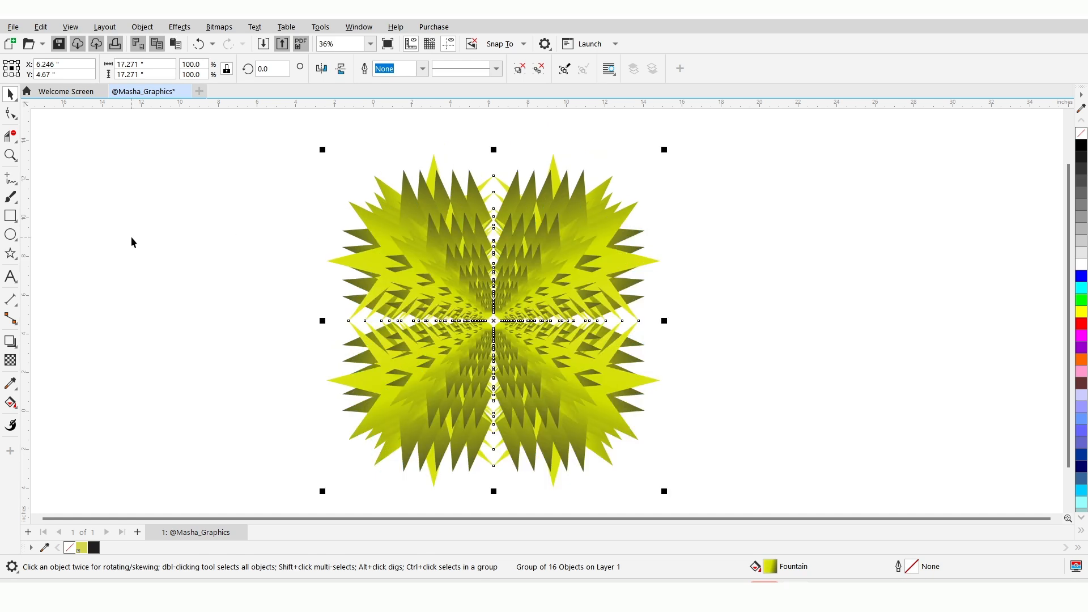
{"action": "left_click", "coordinate": [131, 237]}
- Draw a background rectangle about 46.4 by 20.56 in around the design and fill it with black
{"action": "key", "text": "F6"}
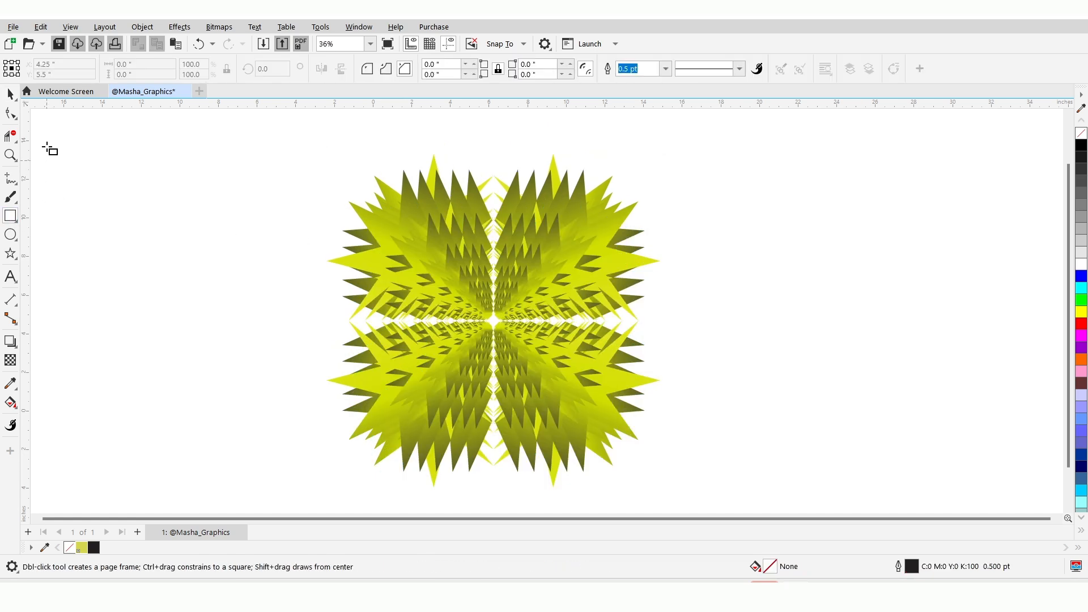
{"action": "left_click_drag", "start_coordinate": [48, 125], "coordinate": [945, 508]}
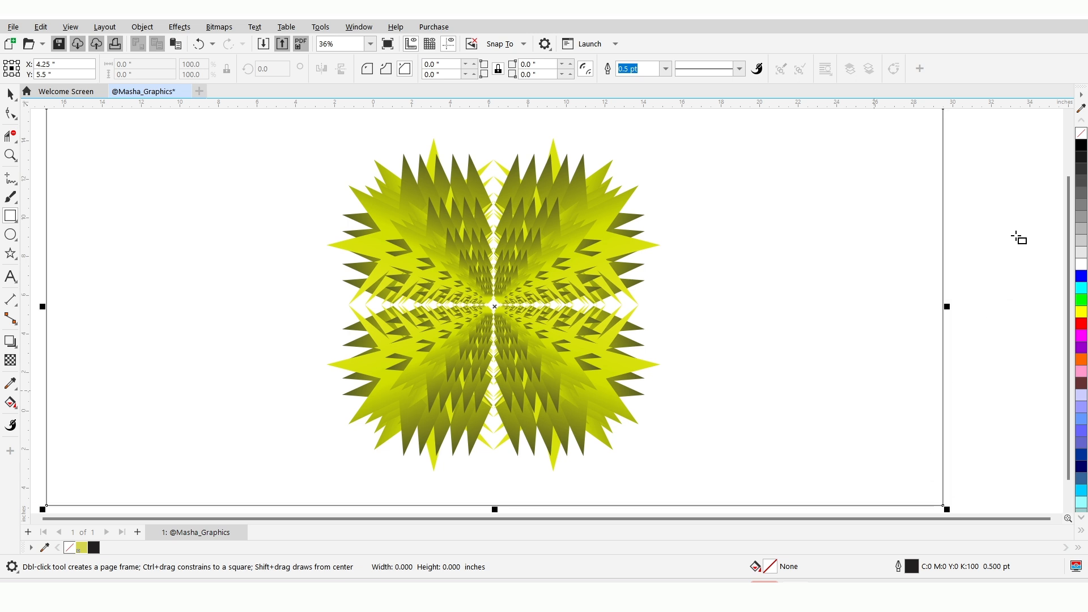
{"action": "left_click", "coordinate": [1081, 145]}
- Send the black rectangle behind the star design
{"action": "key", "text": "space"}
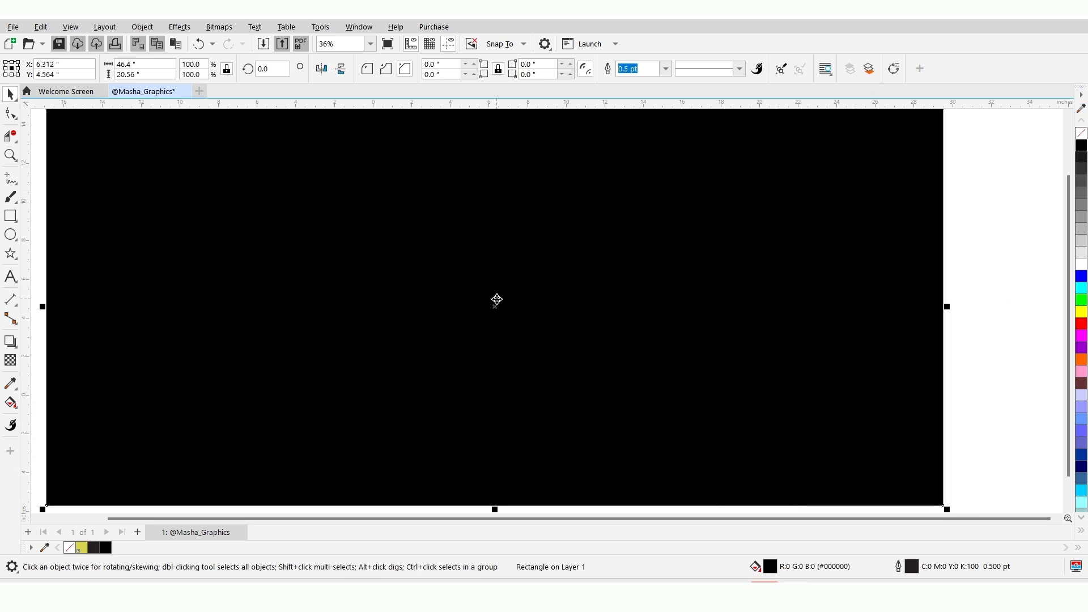
{"action": "right_click", "coordinate": [495, 298]}
{"action": "mouse_move", "coordinate": [524, 297]}
{"action": "left_click", "coordinate": [714, 315]}
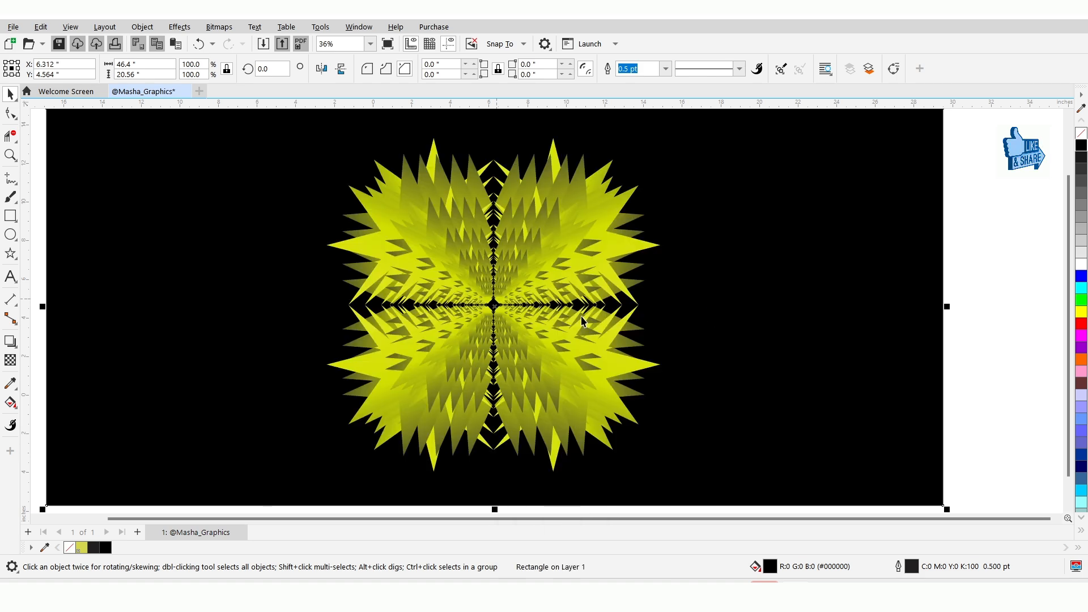
- Scale the grouped design down from its center to about 13.62 in wide and rotate it by 90°
{"action": "left_click", "coordinate": [584, 313]}
{"action": "left_click_drag", "start_coordinate": [663, 476], "coordinate": [627, 442]}
{"action": "left_click", "coordinate": [554, 371]}
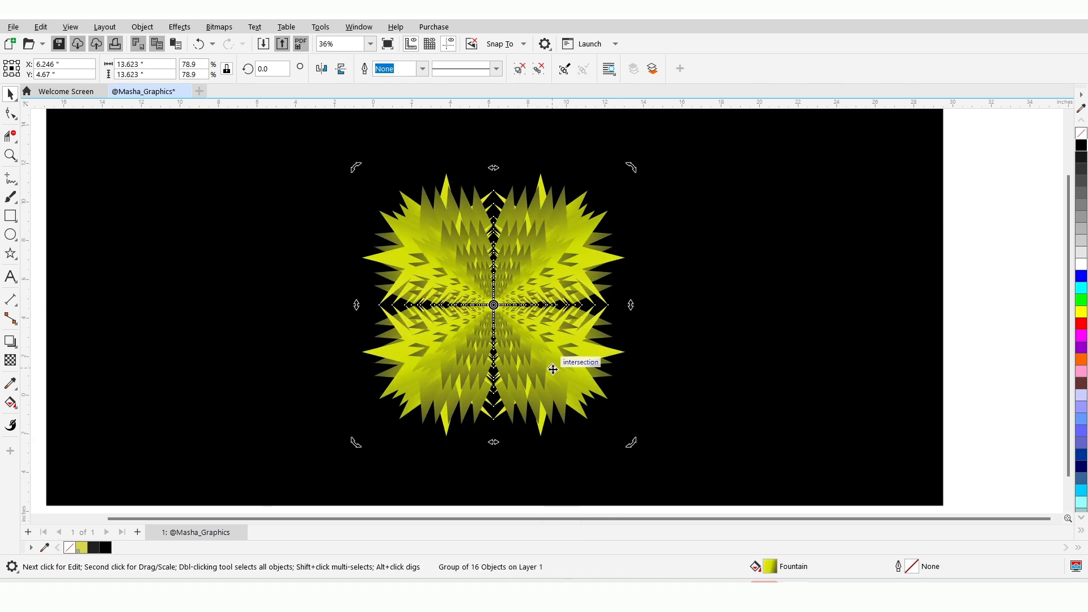
{"action": "scroll", "coordinate": [554, 371], "scroll_direction": "up", "scroll_amount": 2}
{"action": "double_click", "coordinate": [266, 69]}
{"action": "type", "text": "90"}
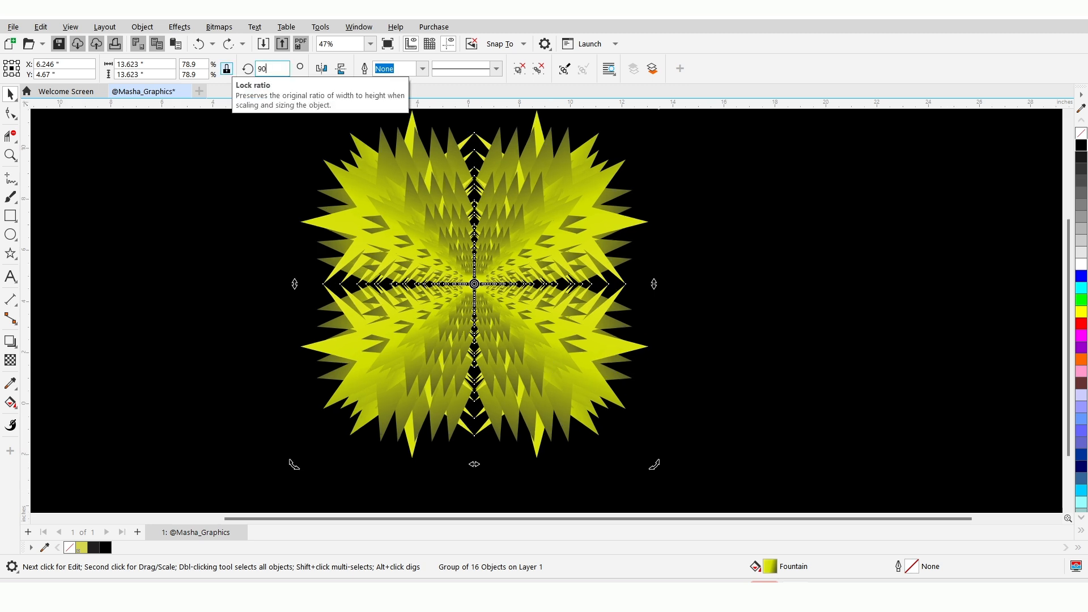
{"action": "key", "text": "Return"}
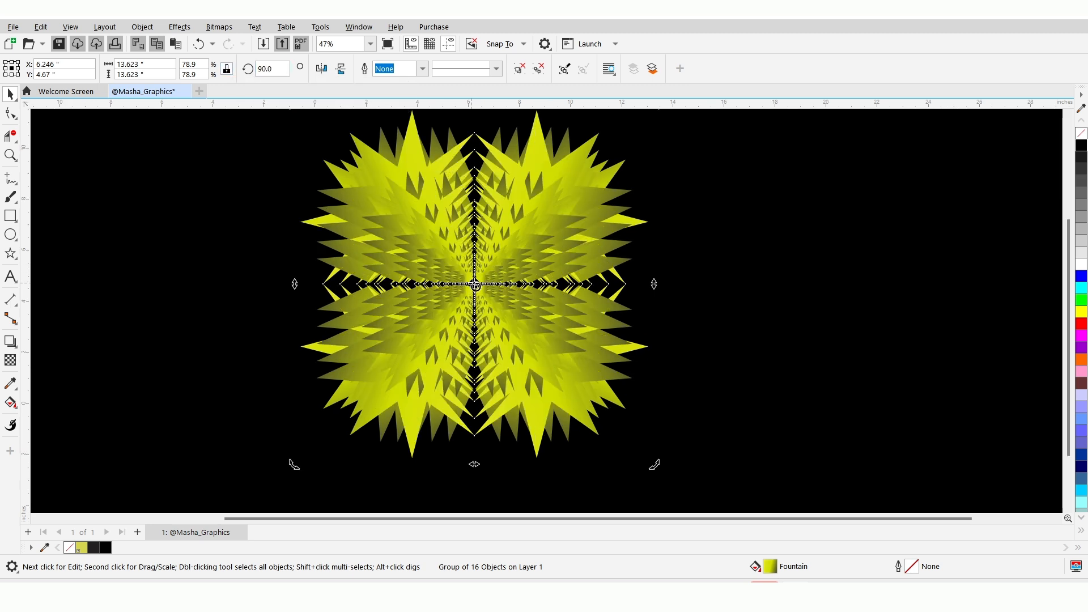
- Reposition the grouped design slightly to the right and lower on the black background
{"action": "left_click", "coordinate": [506, 247]}
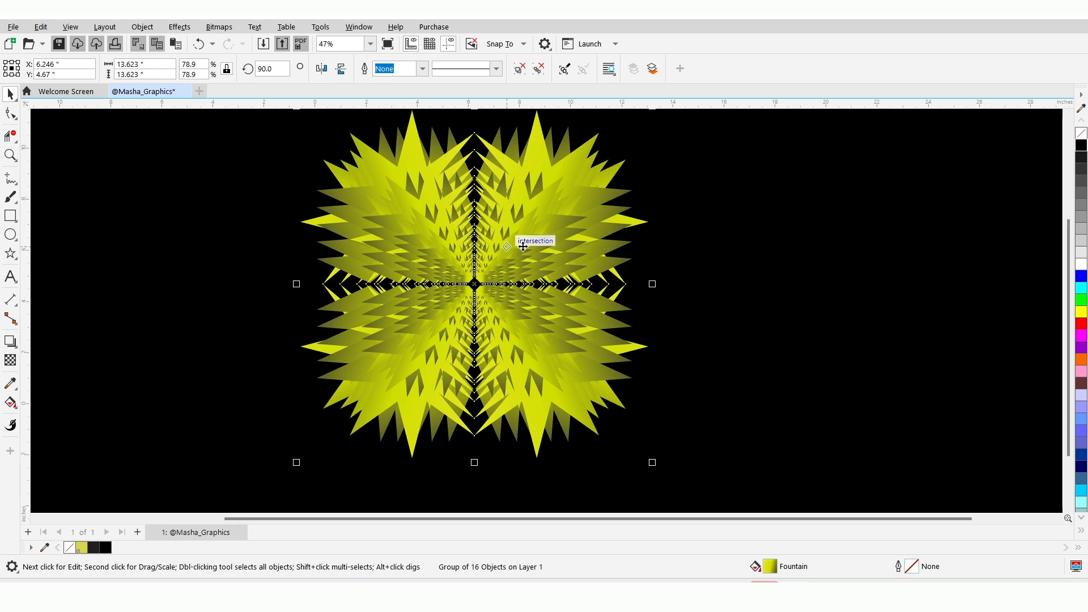
{"action": "left_click", "coordinate": [634, 242]}
{"action": "left_click", "coordinate": [796, 242]}
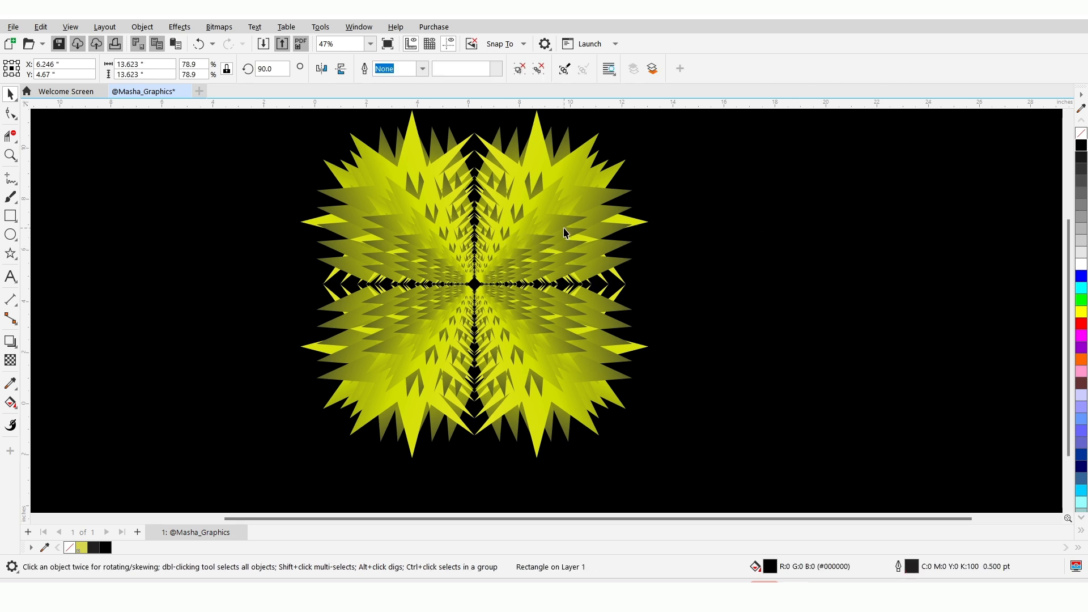
{"action": "left_click_drag", "start_coordinate": [595, 233], "coordinate": [620, 249]}
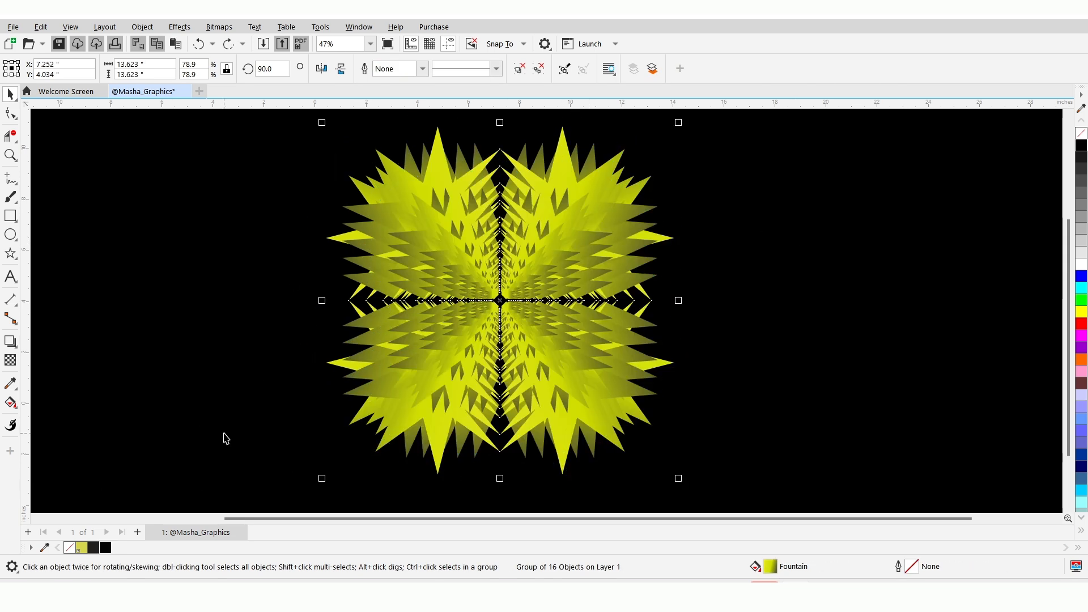
{"action": "scroll", "coordinate": [223, 437], "scroll_direction": "up", "scroll_amount": 1}
{"action": "left_click_drag", "start_coordinate": [506, 303], "coordinate": [506, 323]}
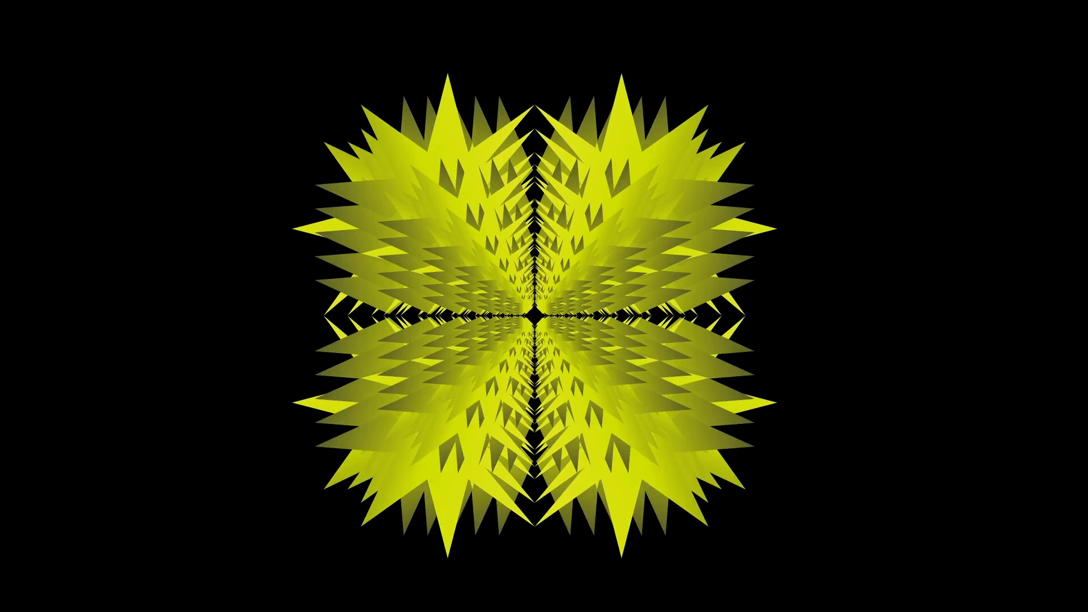